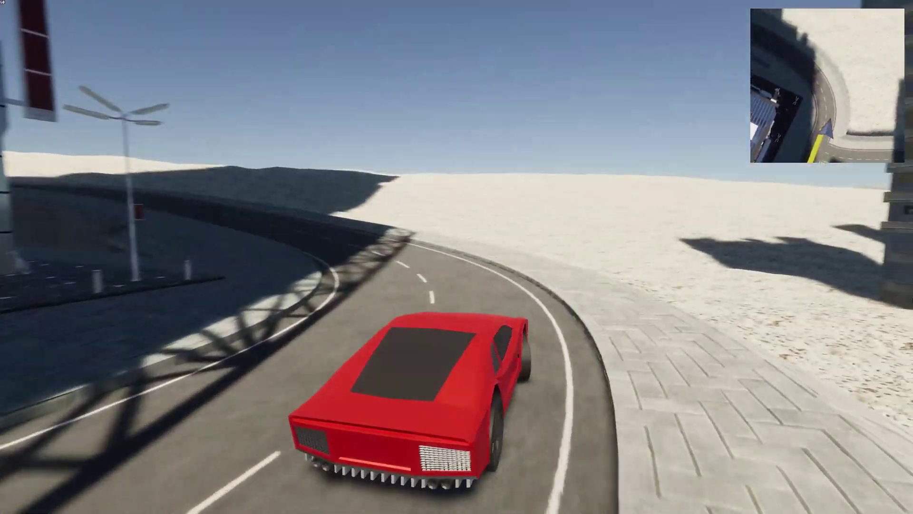
pyautogui.press('a')
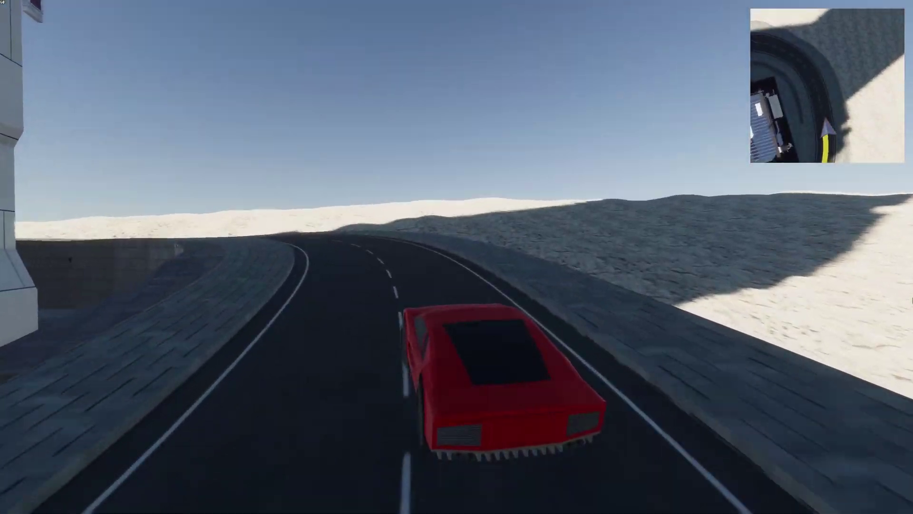
pyautogui.press('a')
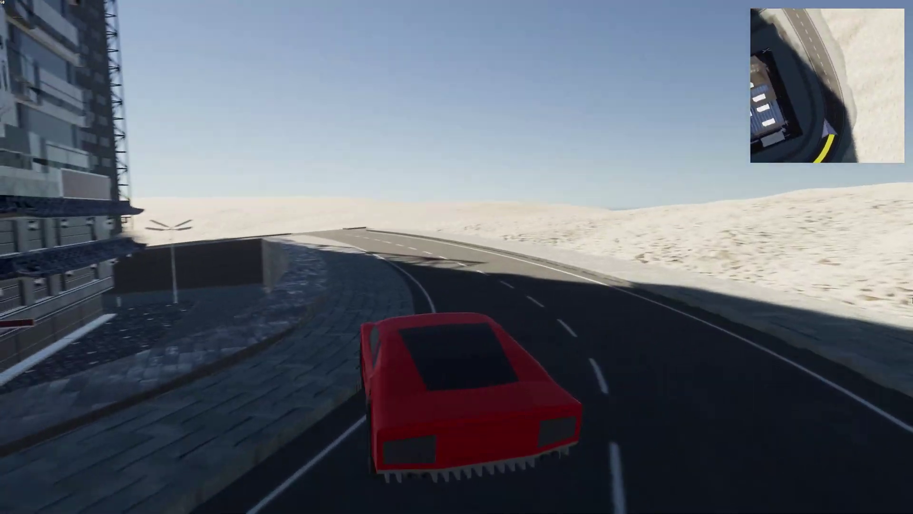
pyautogui.press('a')
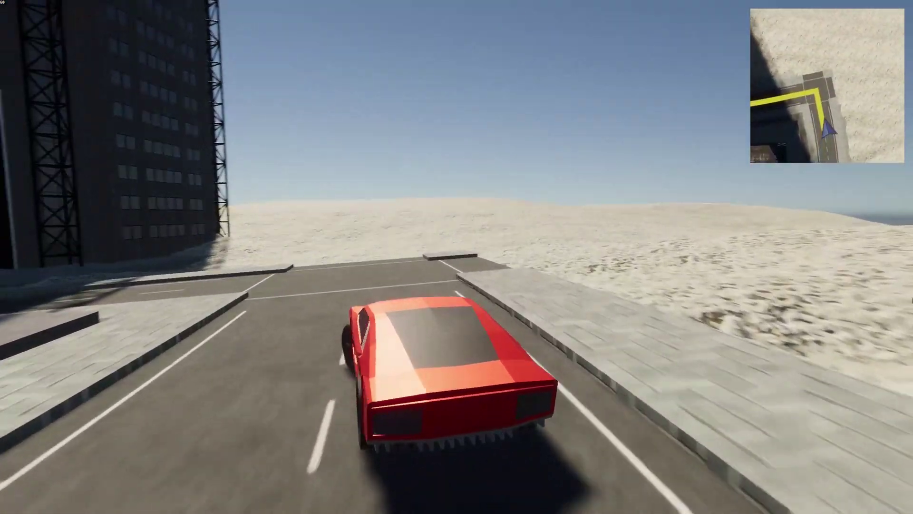
pyautogui.press('a')
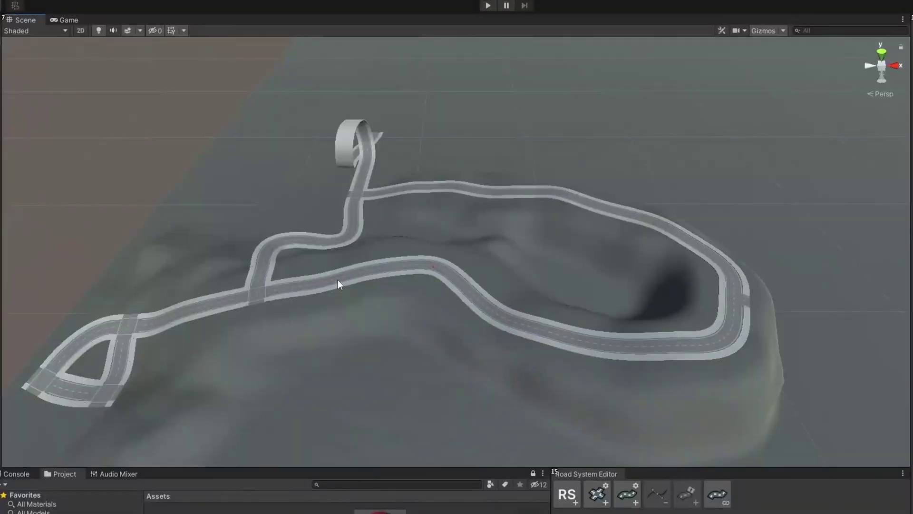
# Try moving the anchor point at the long front road's bend to about X 207.5, Z 154.4, and undo the move.
pyautogui.click(338, 283)
pyautogui.click(403, 267)
pyautogui.moveTo(409, 270); pyautogui.dragTo(429, 224)
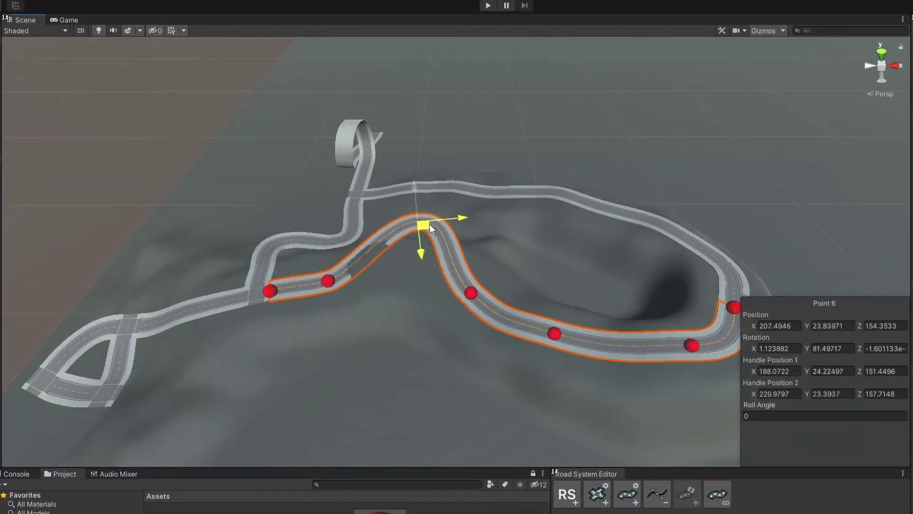
pyautogui.hotkey('ctrl', 'z')
# Try pulling the rear road's middle anchor point inward to about X 278.9, Z 134.4, undo it, and deselect the road.
pyautogui.click(557, 195)
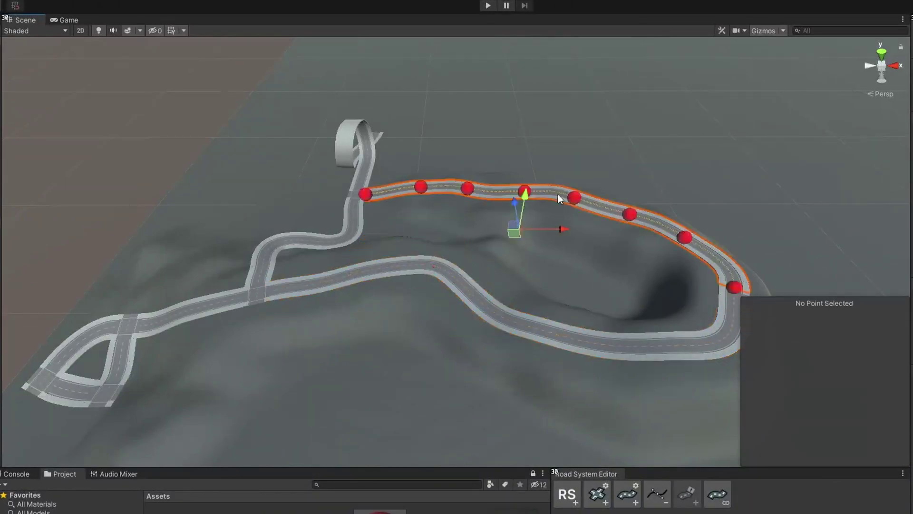
pyautogui.click(574, 198)
pyautogui.moveTo(578, 210); pyautogui.dragTo(535, 253)
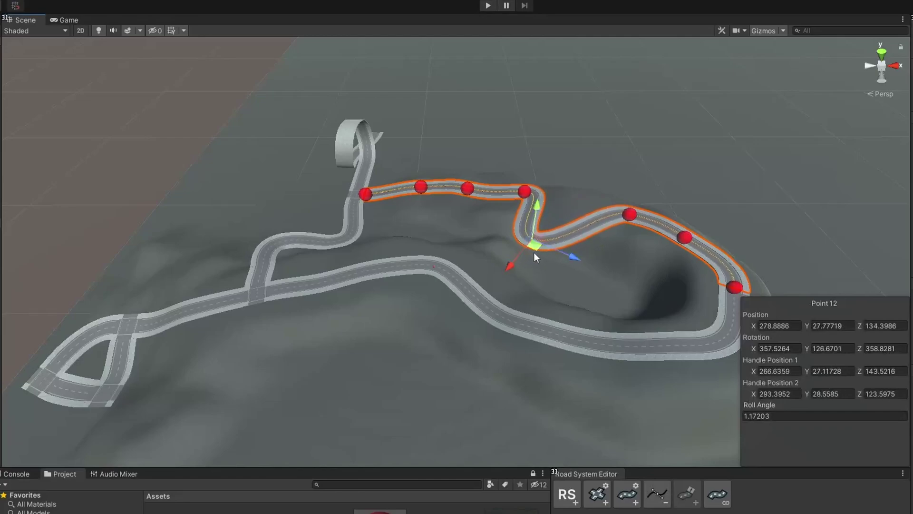
pyautogui.hotkey('ctrl', 'z')
pyautogui.click(97, 141)
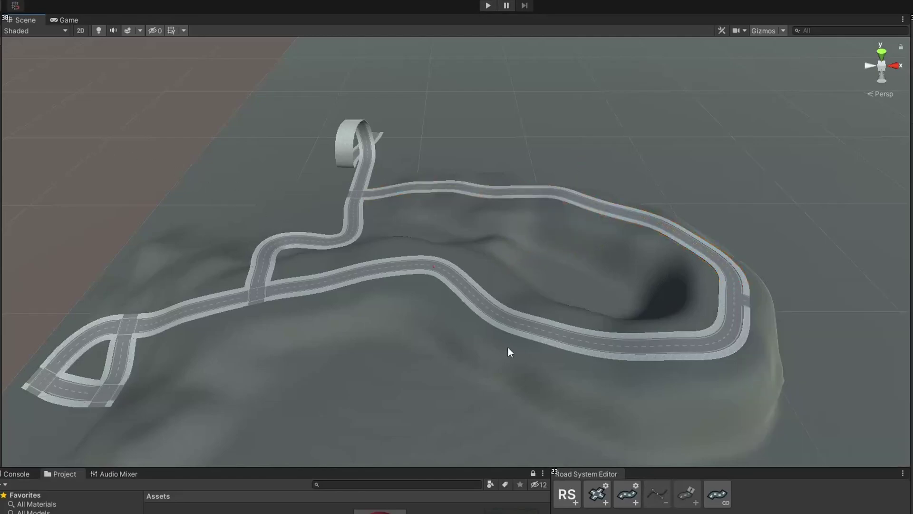
# Select the route object at the front road's bend and move it off the road onto the terrain in front.
pyautogui.click(434, 267)
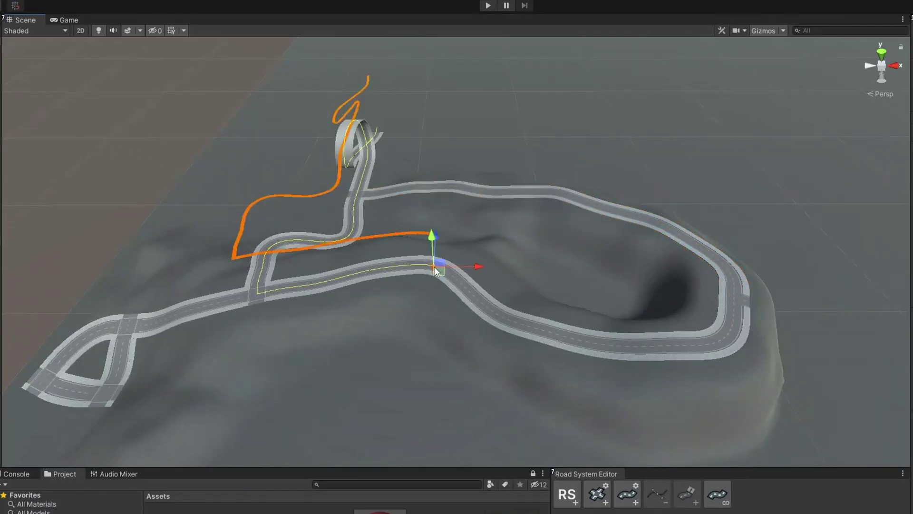
pyautogui.moveTo(439, 276); pyautogui.dragTo(415, 317)
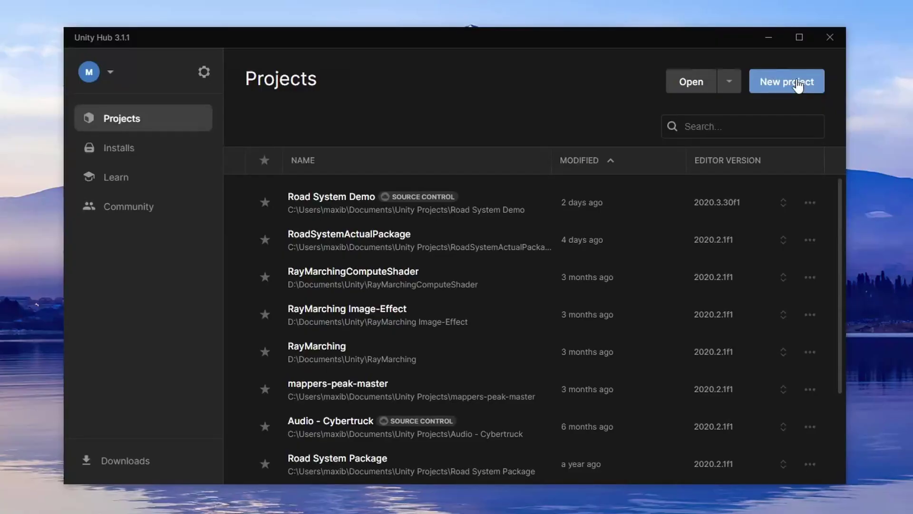
# Start a new project in Unity Hub and open the Package Manager in the new Example Project.
pyautogui.click(803, 80)
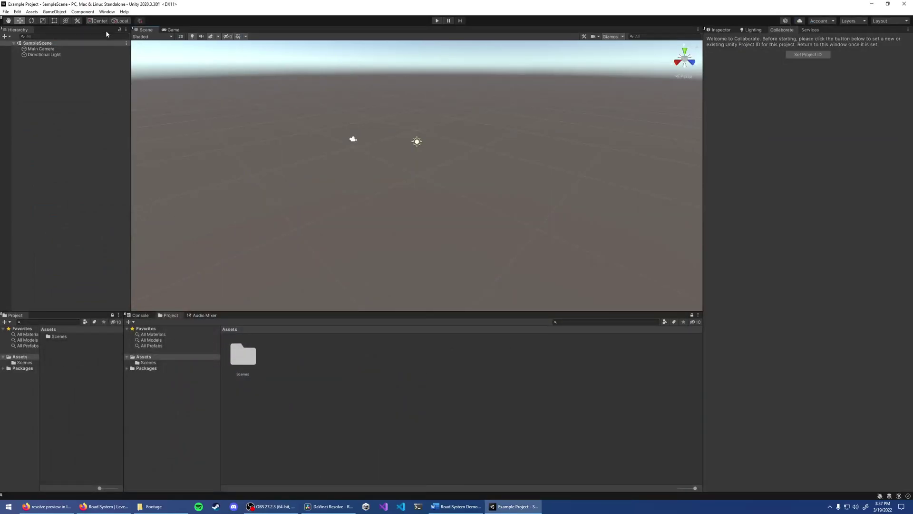
pyautogui.click(107, 12)
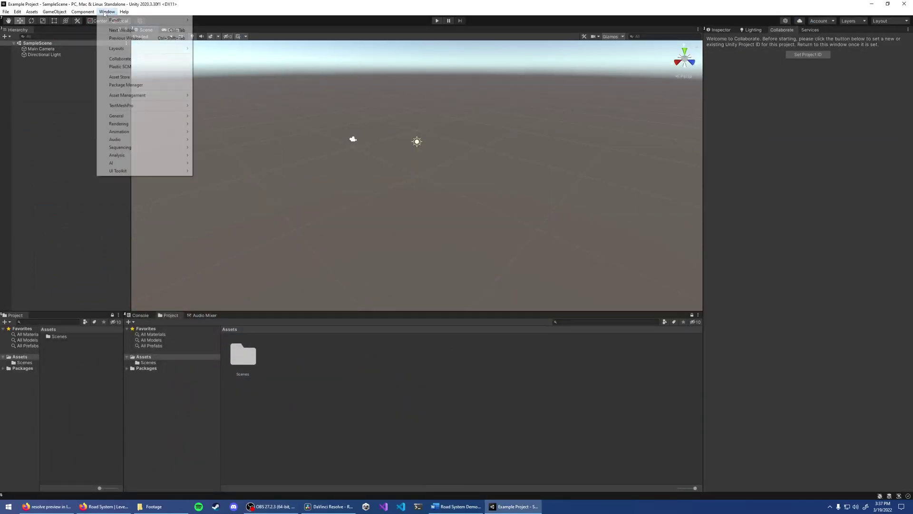
pyautogui.click(125, 86)
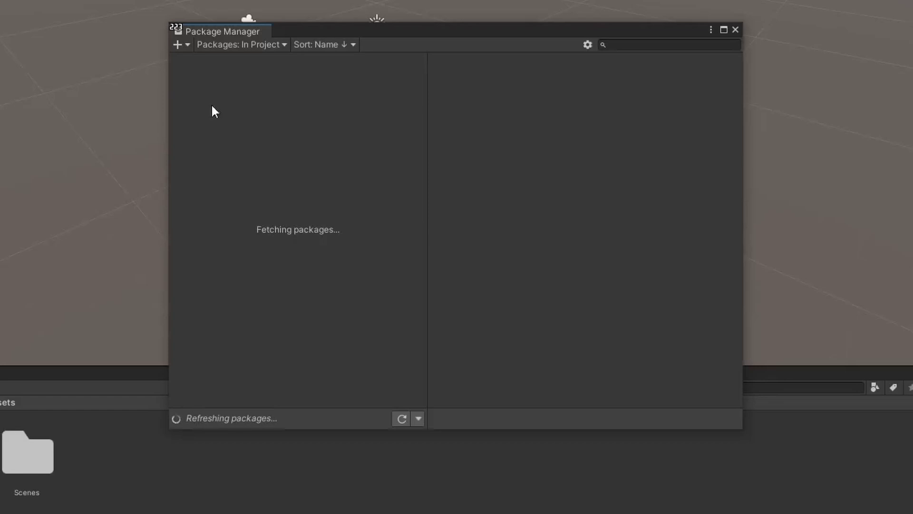
# Import the Road System package from My Assets into the project and close the Package Manager.
pyautogui.click(240, 45)
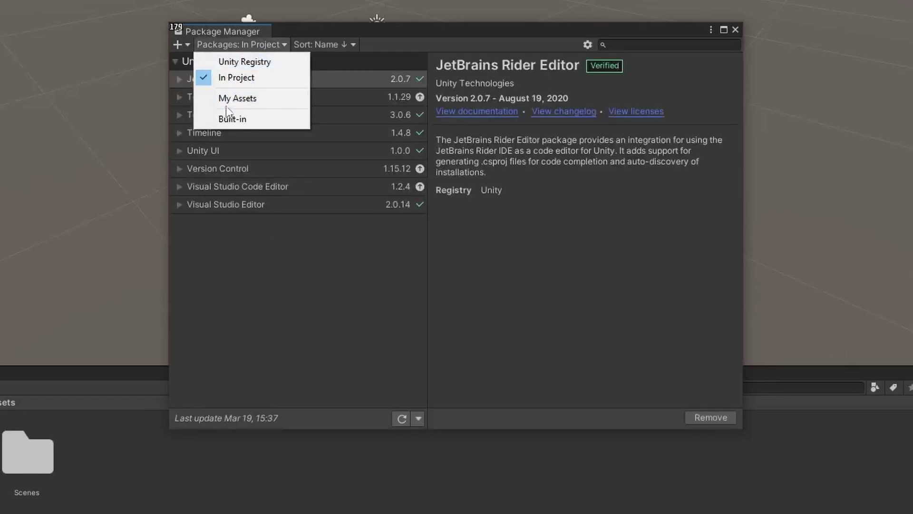
pyautogui.click(227, 96)
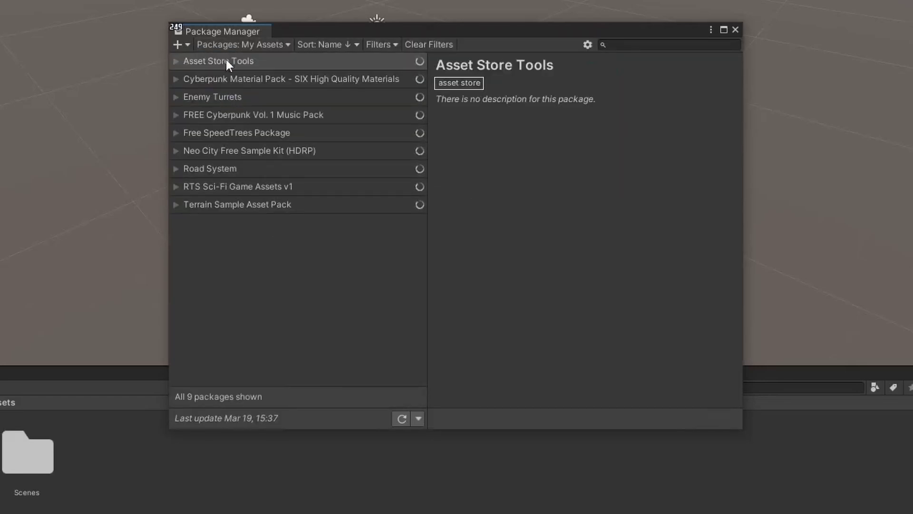
pyautogui.click(213, 169)
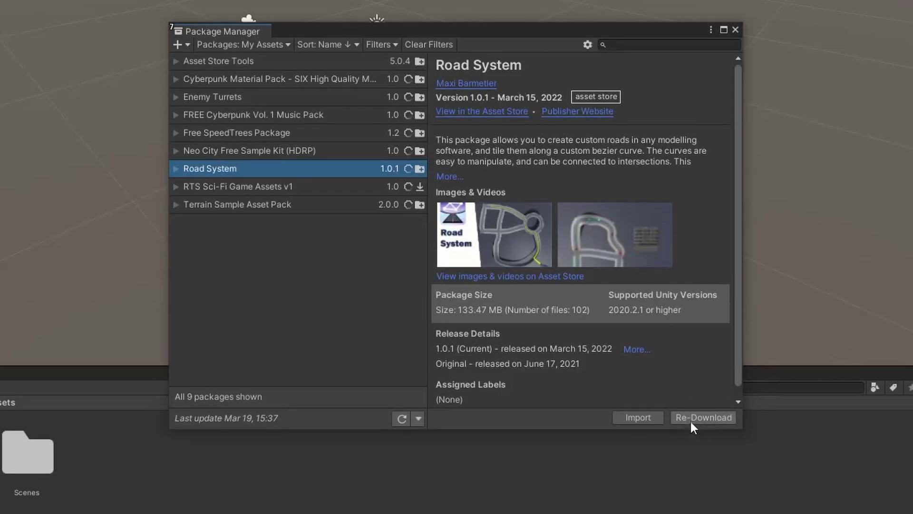
pyautogui.click(640, 417)
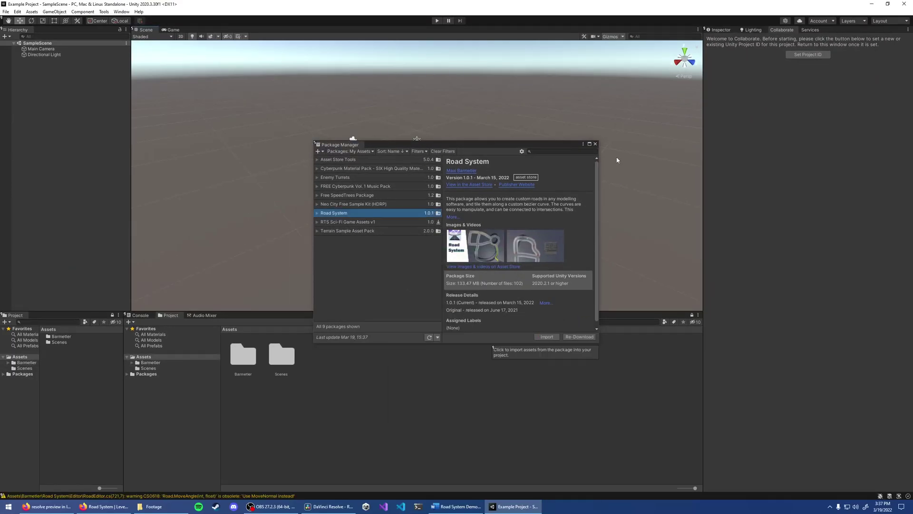
pyautogui.click(595, 144)
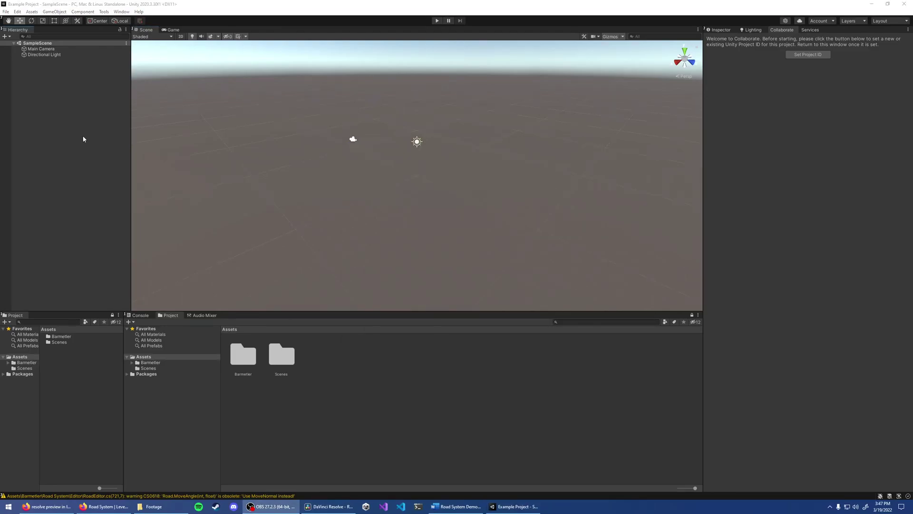
# Add a Terrain object to SampleScene.
pyautogui.rightClick(84, 139)
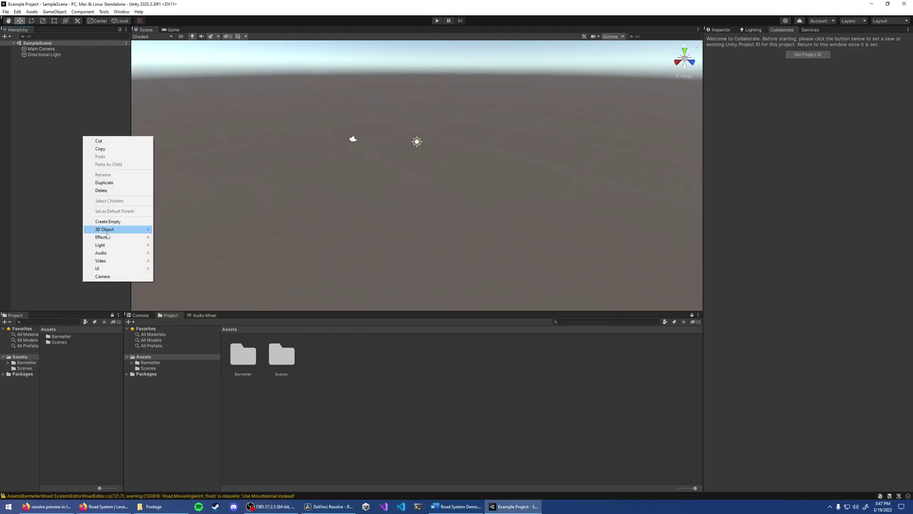
pyautogui.moveTo(107, 230)
pyautogui.click(170, 300)
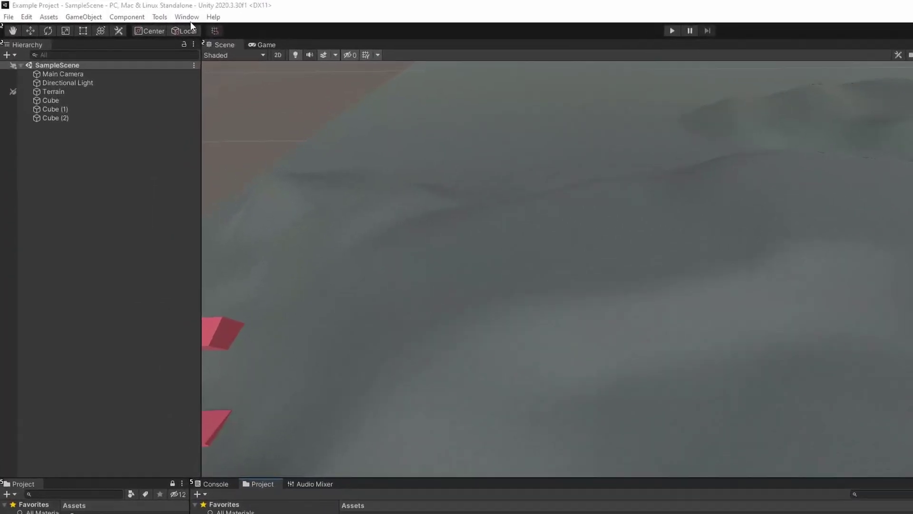
# Open the Road System Editor window and dock it beside the Project panel.
pyautogui.click(122, 12)
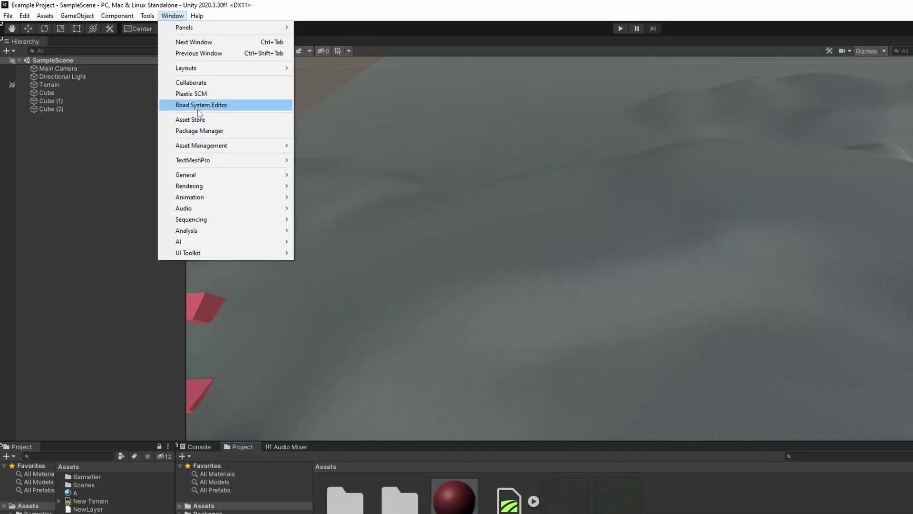
pyautogui.click(235, 125)
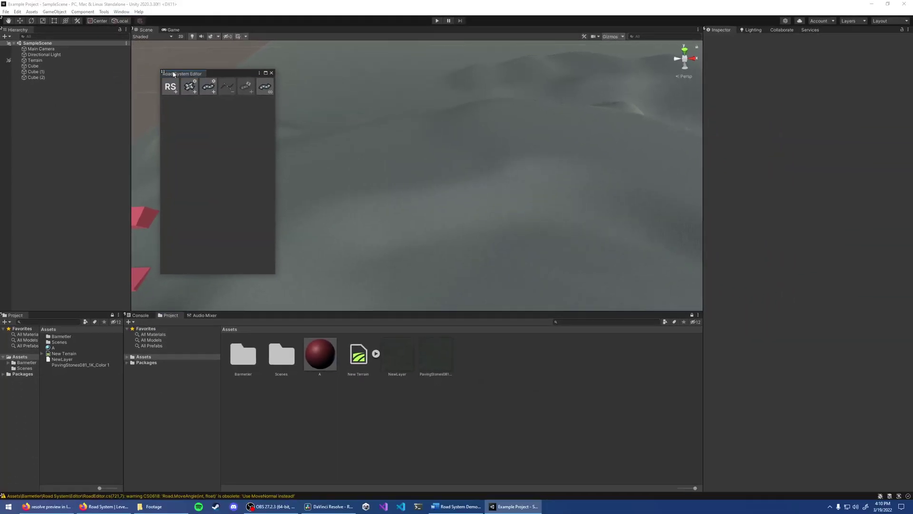
pyautogui.moveTo(174, 74); pyautogui.dragTo(555, 402)
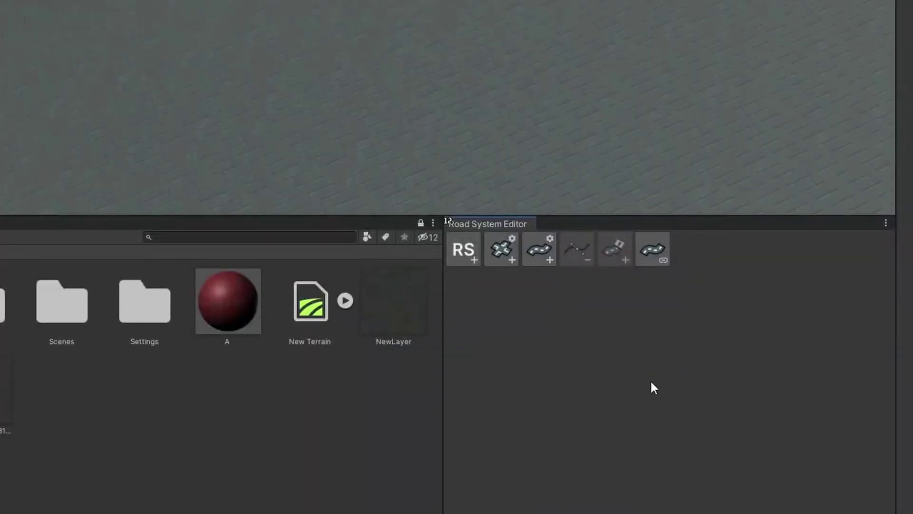
# Create a road system object and move it onto the terrain surface at about X 126, Y 20, Z 102.
pyautogui.click(463, 244)
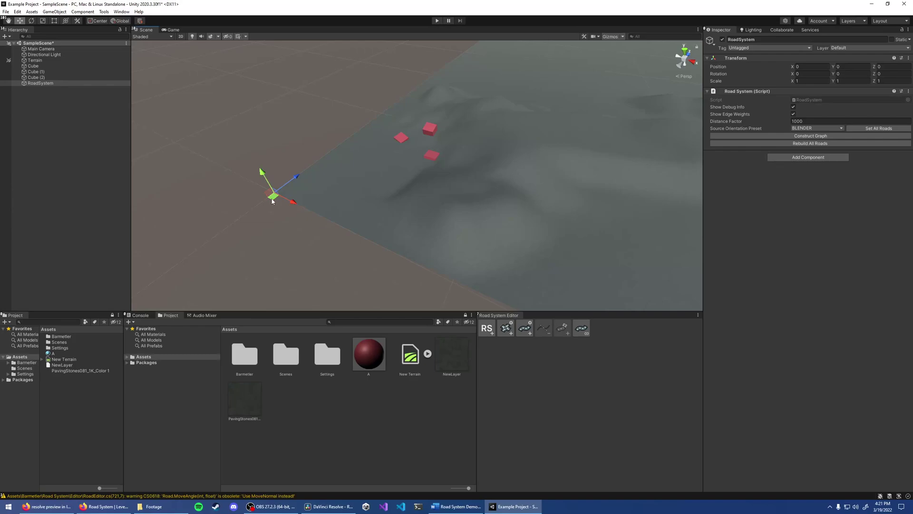
pyautogui.moveTo(272, 200); pyautogui.dragTo(632, 112)
pyautogui.moveTo(632, 112); pyautogui.dragTo(420, 175, button='right')
pyautogui.moveTo(420, 176)
pyautogui.mouseDown()
pyautogui.moveTo(330, 160)
pyautogui.moveTo(418, 183)
pyautogui.mouseUp()
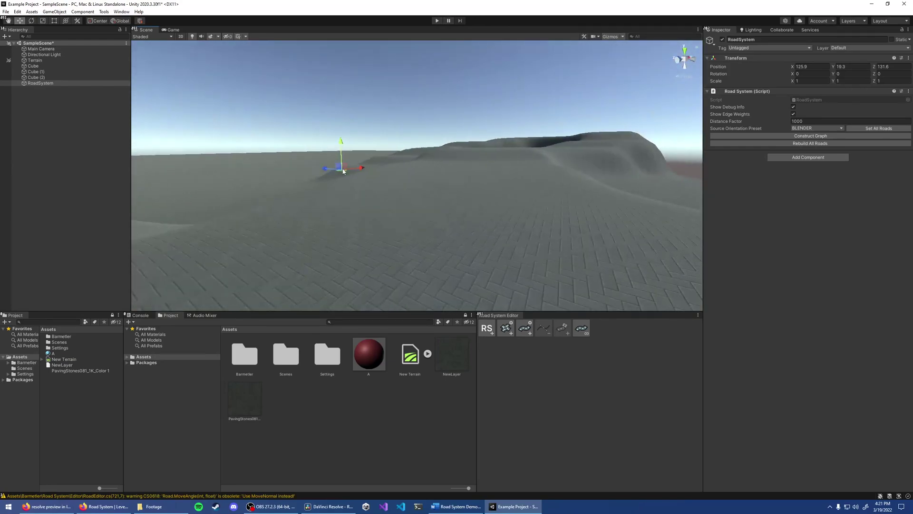
pyautogui.moveTo(338, 172); pyautogui.dragTo(462, 178)
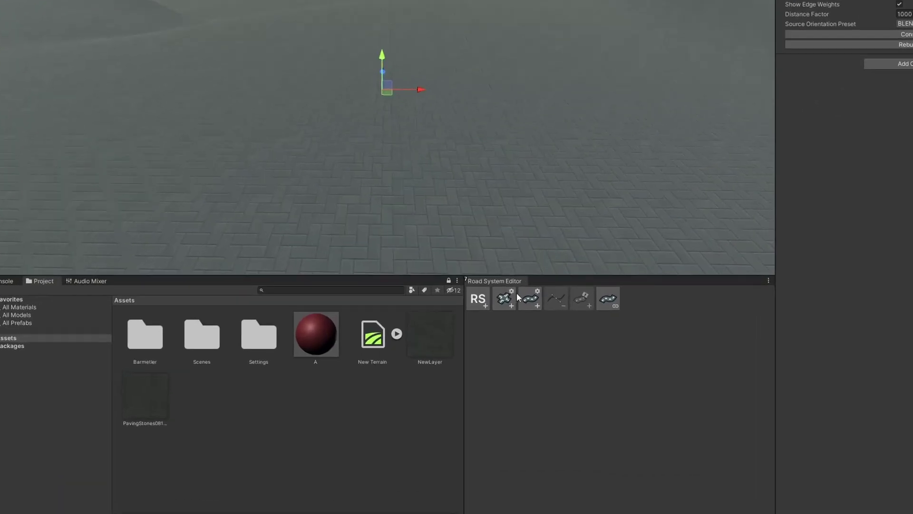
# Add a road to the road system, and move its end point to about X 121.8, Z 110.2, rotated about 252° around Y.
pyautogui.click(532, 304)
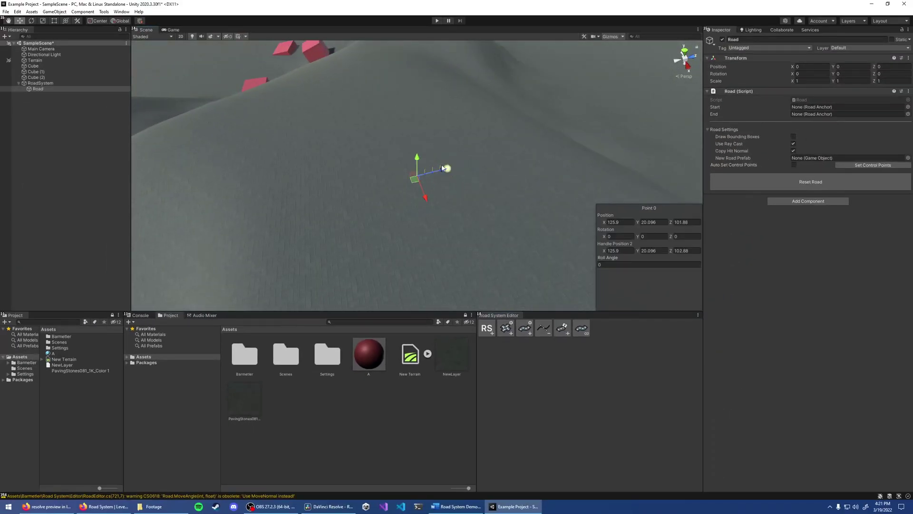
pyautogui.click(417, 176)
pyautogui.click(446, 169)
pyautogui.click(415, 179)
pyautogui.click(446, 170)
pyautogui.moveTo(445, 171); pyautogui.dragTo(567, 166)
pyautogui.press('e')
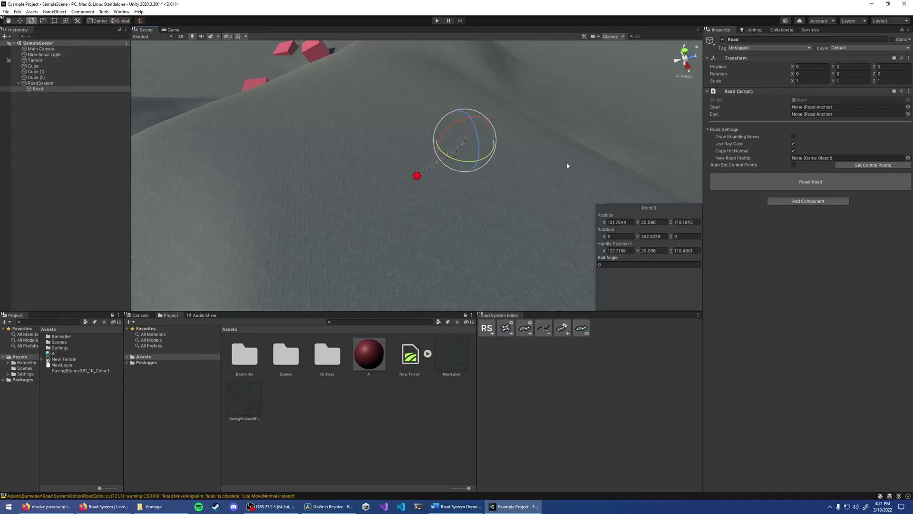
# Lengthen the curve handles at both ends of the road with the Scale tool, extending the start handle to about Z 108.3.
pyautogui.click(43, 22)
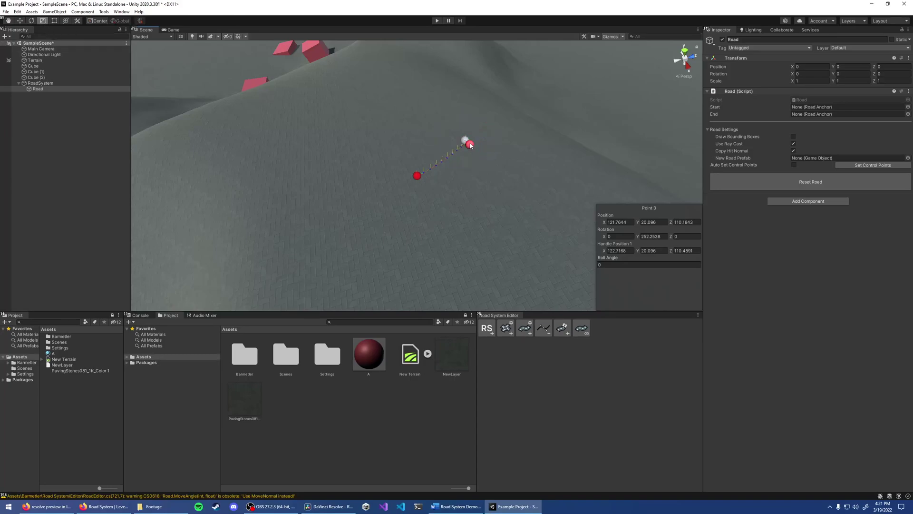
pyautogui.moveTo(470, 145); pyautogui.dragTo(515, 180)
pyautogui.click(417, 175)
pyautogui.moveTo(424, 180); pyautogui.dragTo(501, 172)
# Freely reposition the road's start point, start handle and end point using an orthographic top view, with the end at about X 117.4, Z 112.1.
pyautogui.press('t')
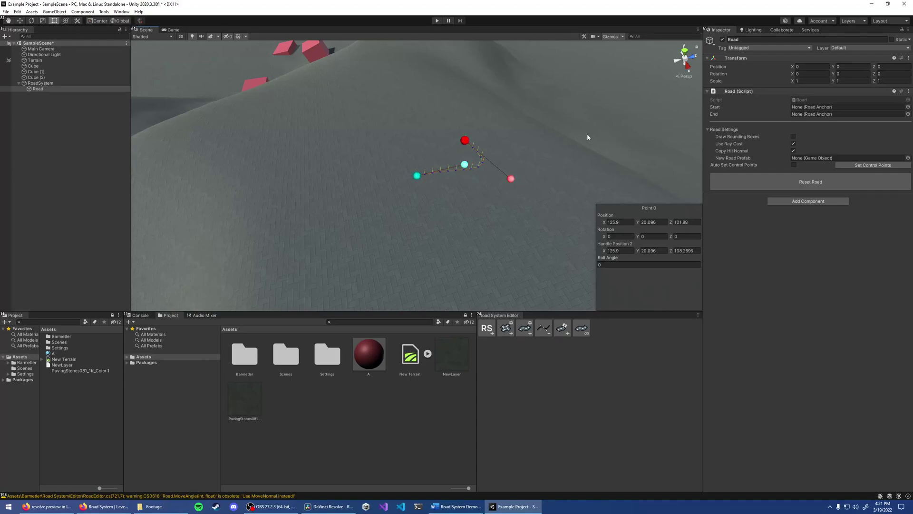
pyautogui.moveTo(417, 177); pyautogui.dragTo(332, 180)
pyautogui.click(683, 77)
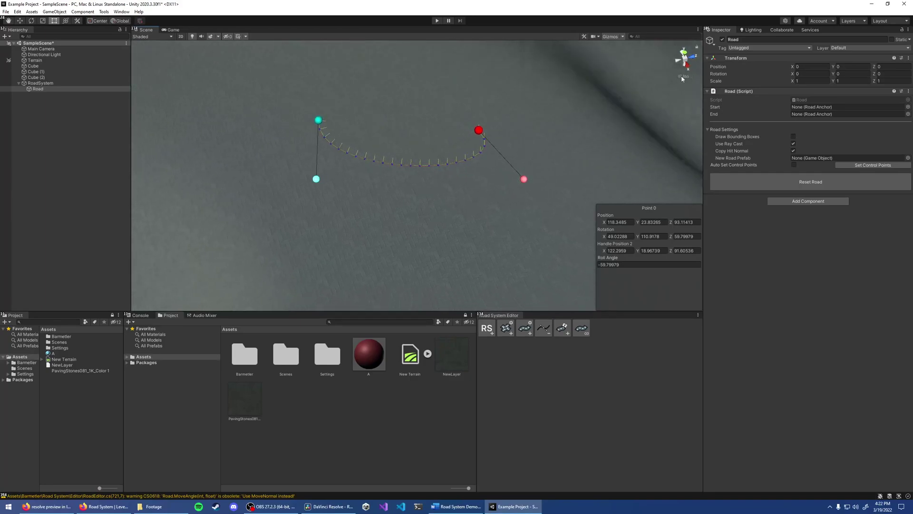
pyautogui.click(684, 49)
pyautogui.scroll(-5, 483, 167)
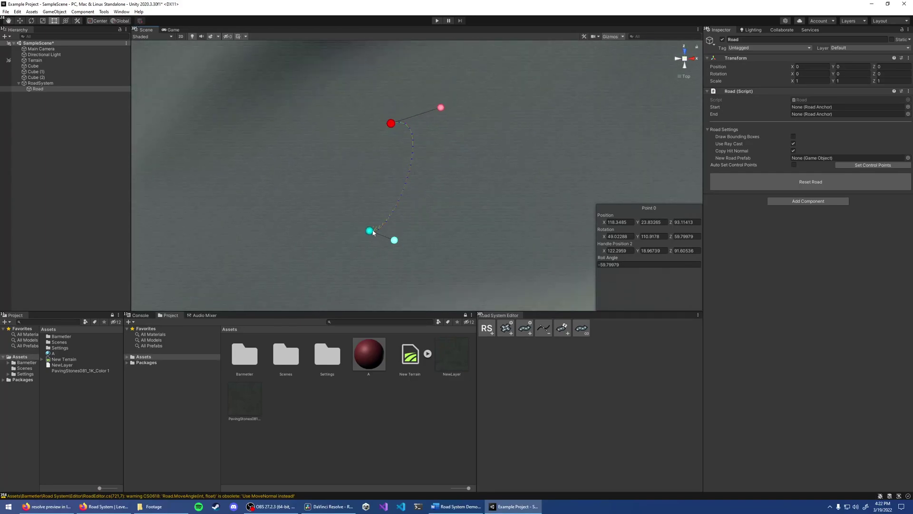
pyautogui.moveTo(369, 230); pyautogui.dragTo(449, 186)
pyautogui.moveTo(473, 195); pyautogui.dragTo(340, 220)
pyautogui.moveTo(392, 124); pyautogui.dragTo(364, 111)
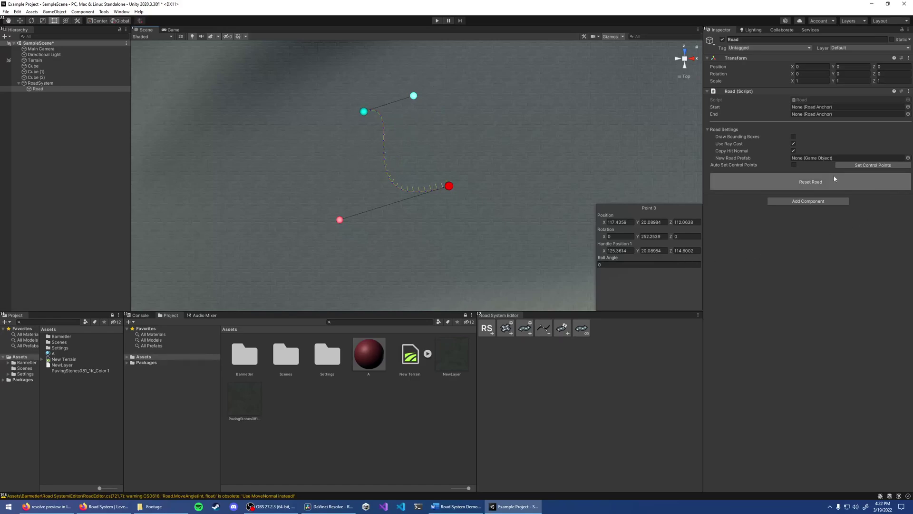
# Reset the road and add a third anchor point to it.
pyautogui.click(814, 186)
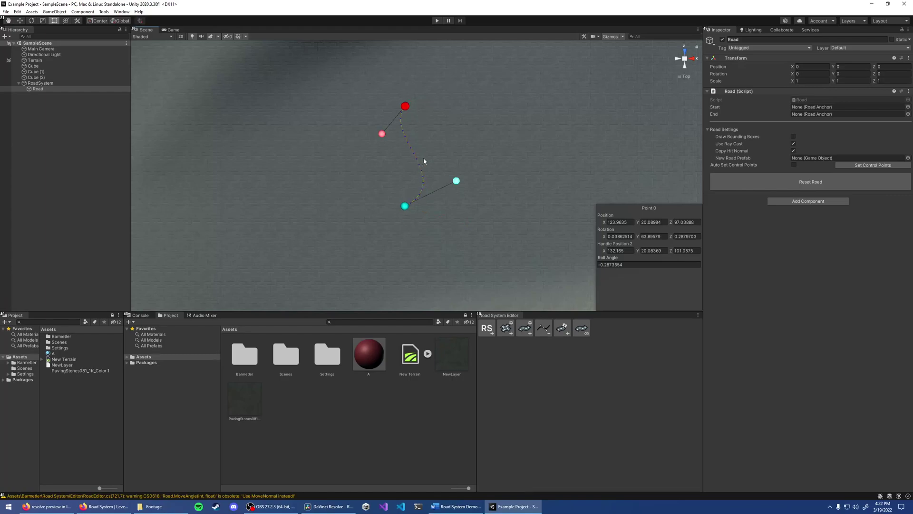
pyautogui.click(395, 164)
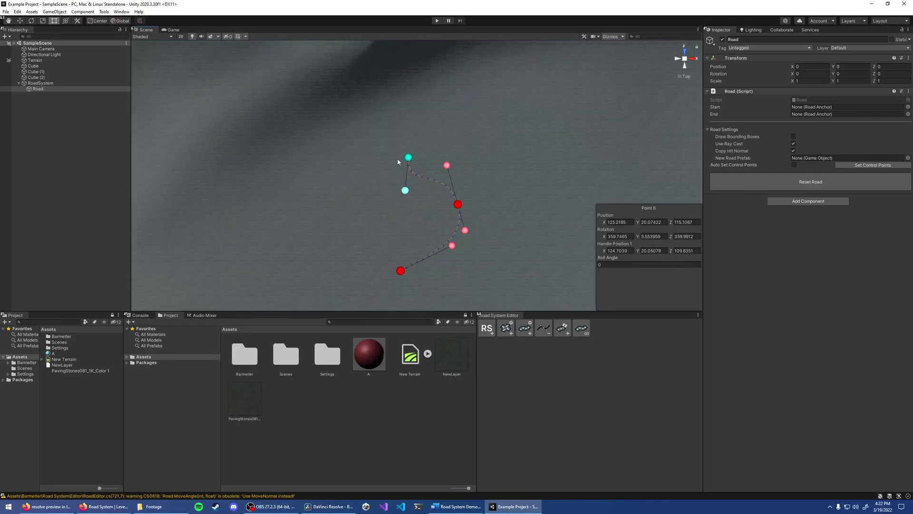
# Extend the road with three more anchor points in the top view, ending at about X 143.1, Z 116.3.
pyautogui.click(420, 118)
pyautogui.click(432, 115)
pyautogui.click(474, 142)
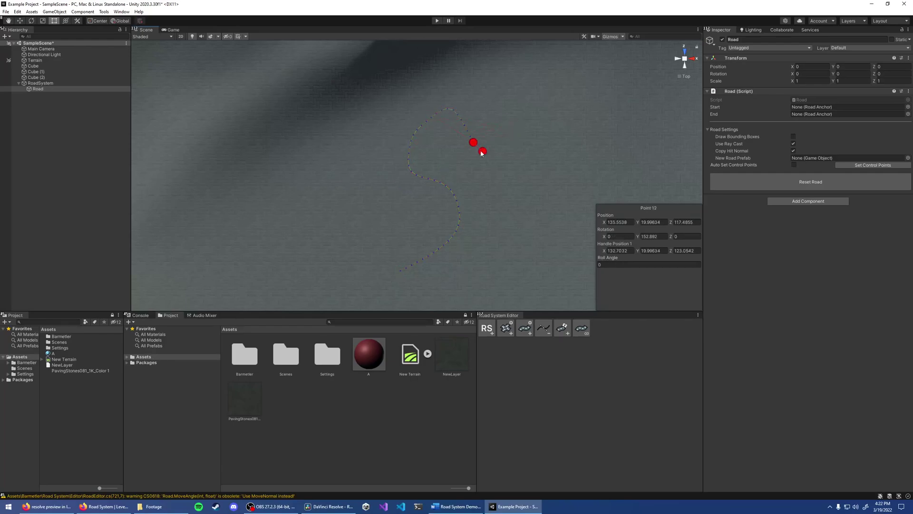
pyautogui.click(520, 150)
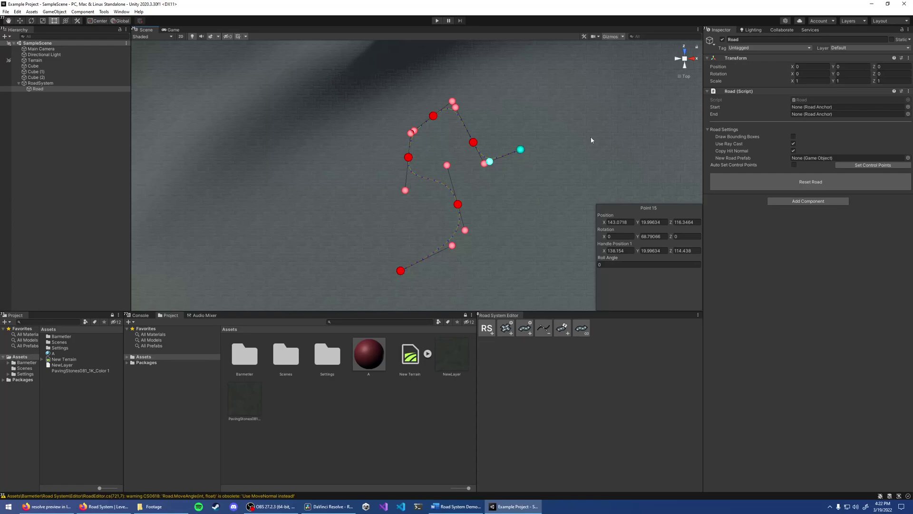
# Try extending the road's end with two more anchor points on the terrain in a perspective view, and undo them.
pyautogui.keyDown('alt'); pyautogui.moveTo(590, 159); pyautogui.dragTo(582, 148); pyautogui.keyUp('alt')
pyautogui.scroll(8, 570, 157)
pyautogui.keyDown('alt'); pyautogui.moveTo(536, 198); pyautogui.dragTo(519, 71); pyautogui.keyUp('alt')
pyautogui.moveTo(519, 72); pyautogui.dragTo(350, 83, button='middle')
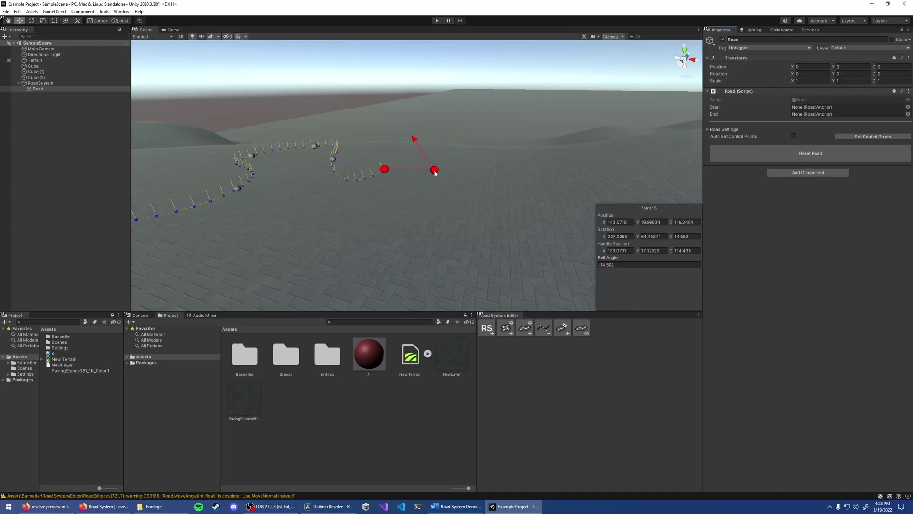
pyautogui.click(438, 176)
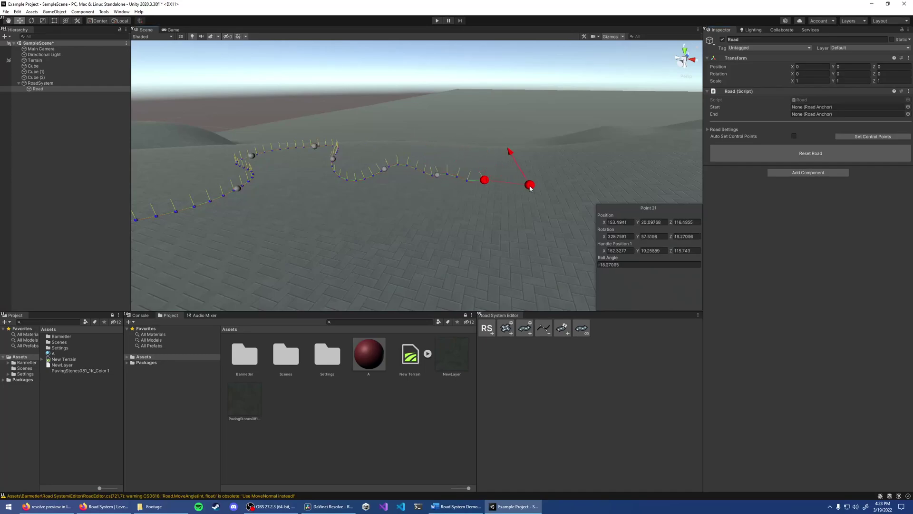
pyautogui.click(530, 185)
pyautogui.hotkey('ctrl', 'z')
pyautogui.hotkey('ctrl', 'z')
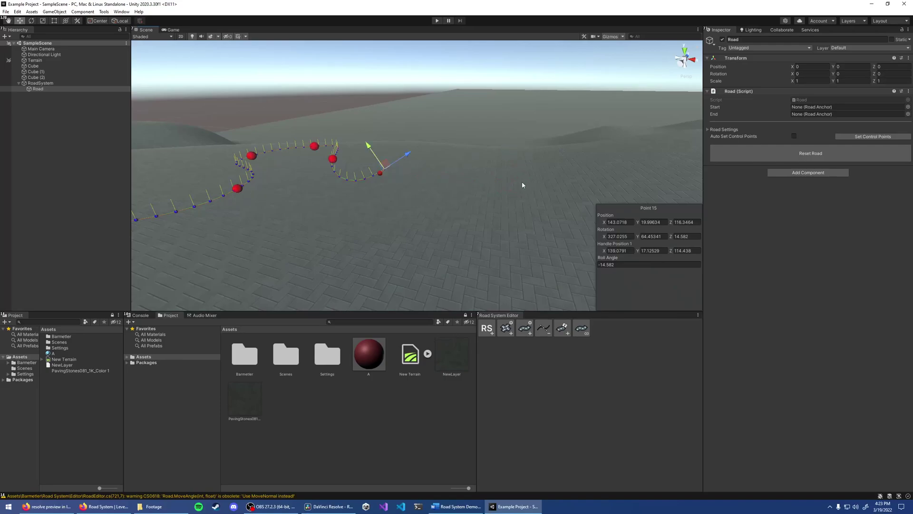
# With Copy Hit Normal enabled in the road settings, extend the road down the terrain slope with seven more anchor points.
pyautogui.click(722, 130)
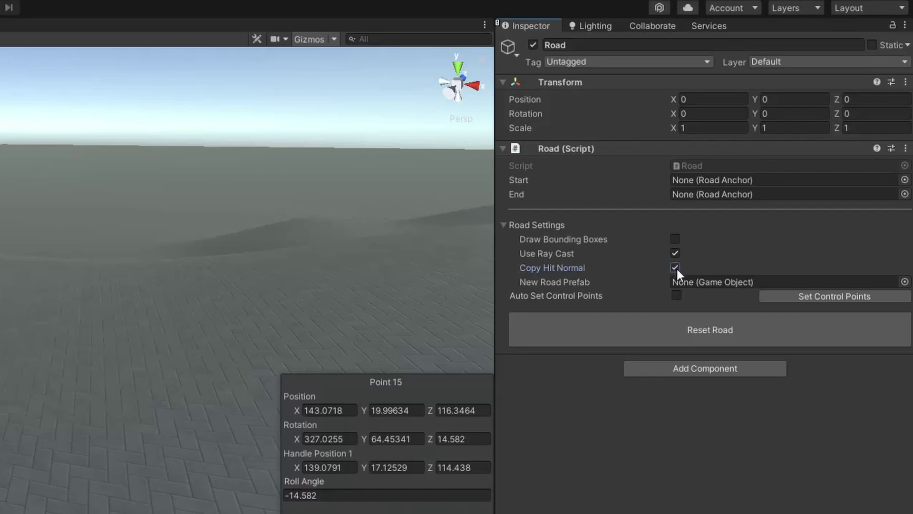
pyautogui.click(675, 267)
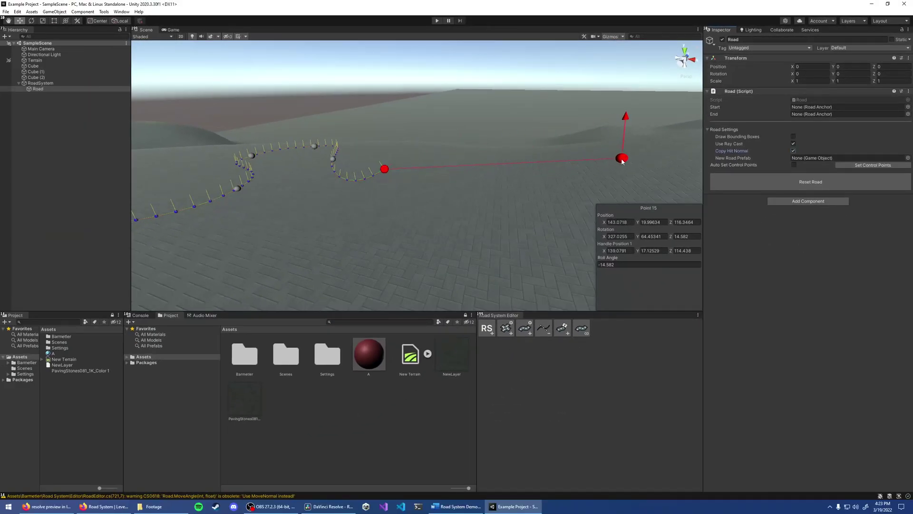
pyautogui.click(438, 169)
pyautogui.keyDown('alt'); pyautogui.moveTo(522, 166); pyautogui.dragTo(406, 156); pyautogui.keyUp('alt')
pyautogui.keyDown('shift'); pyautogui.click(478, 172); pyautogui.keyUp('shift')
pyautogui.keyDown('alt'); pyautogui.moveTo(531, 172); pyautogui.dragTo(522, 155); pyautogui.keyUp('alt')
pyautogui.keyDown('ctrl'); pyautogui.keyDown('alt'); pyautogui.moveTo(522, 156); pyautogui.dragTo(424, 152); pyautogui.keyUp('alt'); pyautogui.keyUp('ctrl')
pyautogui.keyDown('shift'); pyautogui.click(431, 174); pyautogui.keyUp('shift')
pyautogui.click(466, 203)
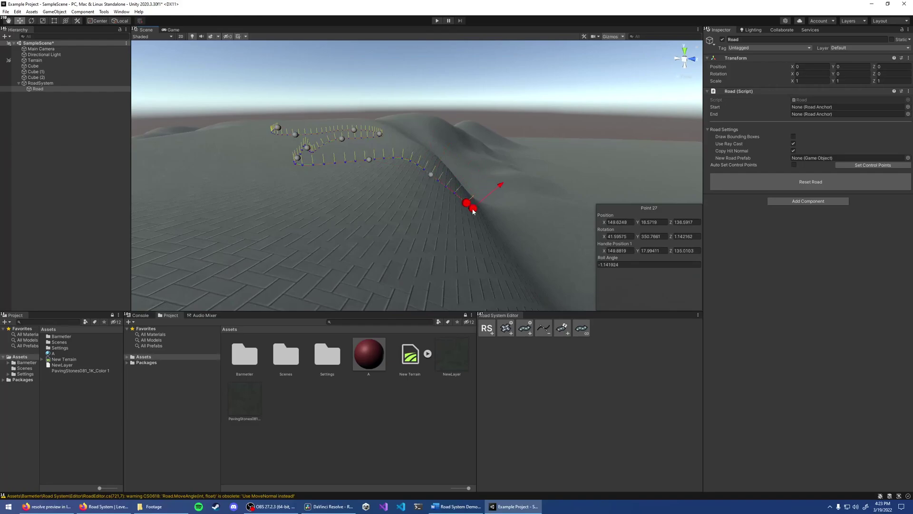
pyautogui.click(497, 234)
pyautogui.click(528, 249)
pyautogui.click(554, 251)
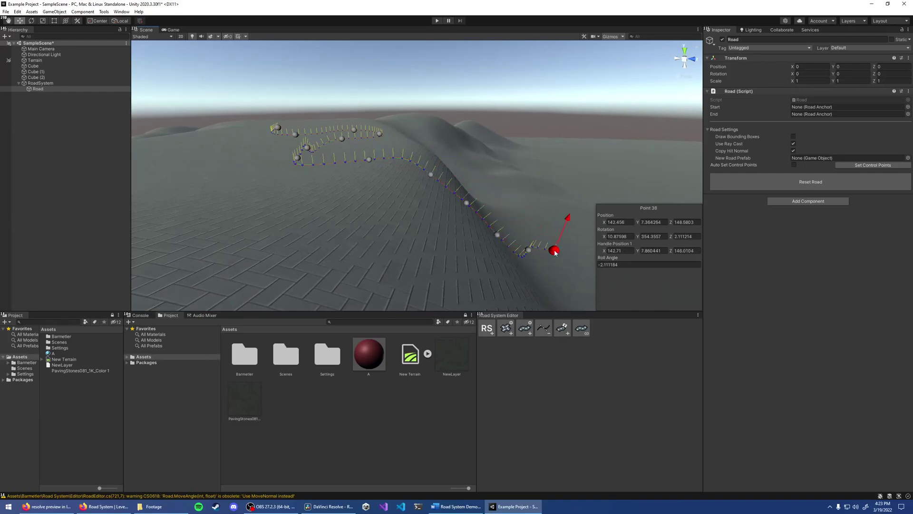
# Continue the road from the foot of the slope back uphill with nine more anchor points, and save the scene.
pyautogui.click(552, 225)
pyautogui.click(543, 211)
pyautogui.click(519, 185)
pyautogui.click(508, 176)
pyautogui.keyDown('shift'); pyautogui.click(488, 161); pyautogui.keyUp('shift')
pyautogui.keyDown('shift'); pyautogui.click(477, 149); pyautogui.keyUp('shift')
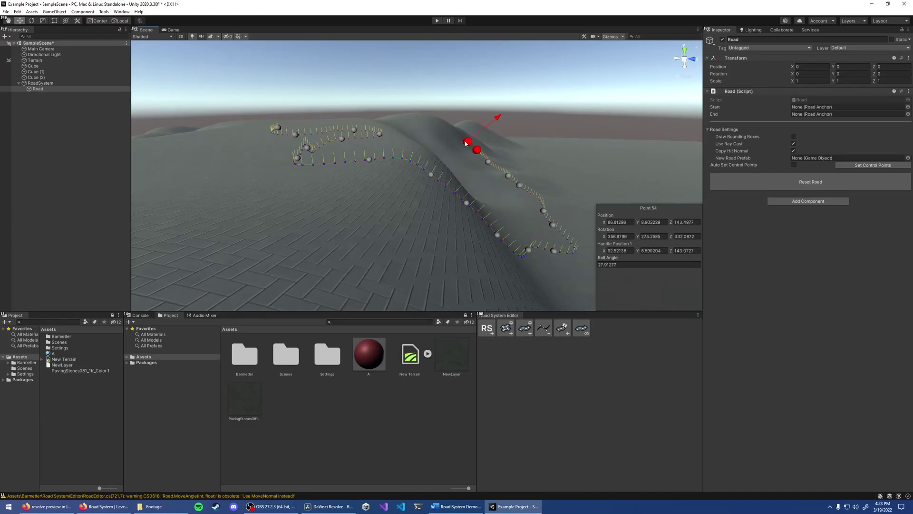
pyautogui.keyDown('shift'); pyautogui.click(459, 137); pyautogui.keyUp('shift')
pyautogui.keyDown('shift'); pyautogui.click(437, 129); pyautogui.keyUp('shift')
pyautogui.keyDown('shift'); pyautogui.click(410, 129); pyautogui.keyUp('shift')
pyautogui.hotkey('ctrl', 's')
pyautogui.scroll(-2, 466, 153)
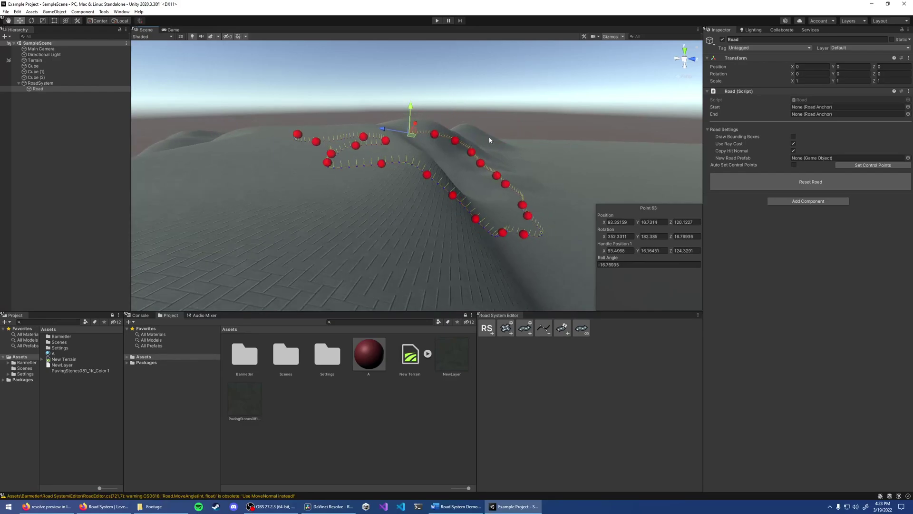
# Delete the last four anchor points of the road and the one at the top of the slope.
pyautogui.press('Delete')
pyautogui.press('Delete')
pyautogui.press('Delete')
pyautogui.press('Delete')
pyautogui.click(427, 175)
pyautogui.press('Delete')
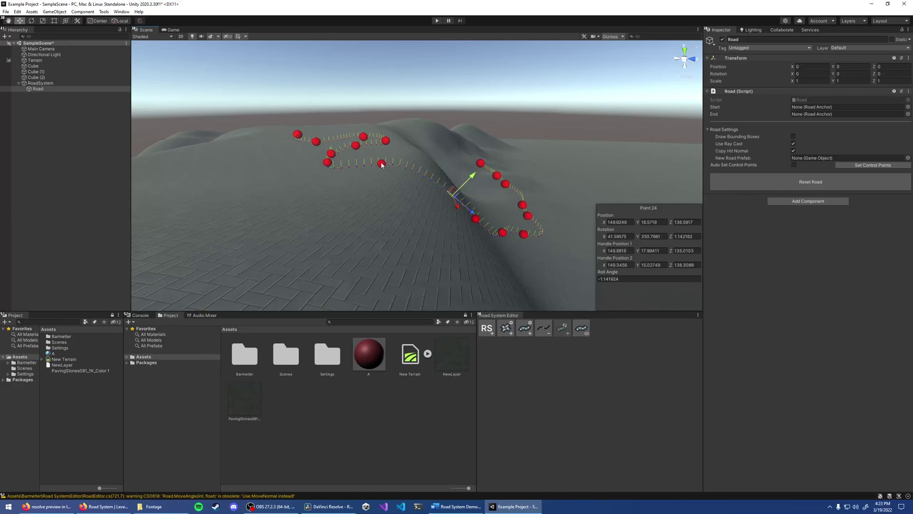
# Delete the remaining anchor points along the middle of the road, from the plateau down to the foot of the slope.
pyautogui.hotkey('ctrl', 'z')
pyautogui.hotkey('ctrl', 'z')
pyautogui.hotkey('ctrl', 'z')
pyautogui.hotkey('ctrl', 'z')
pyautogui.hotkey('ctrl', 'z')
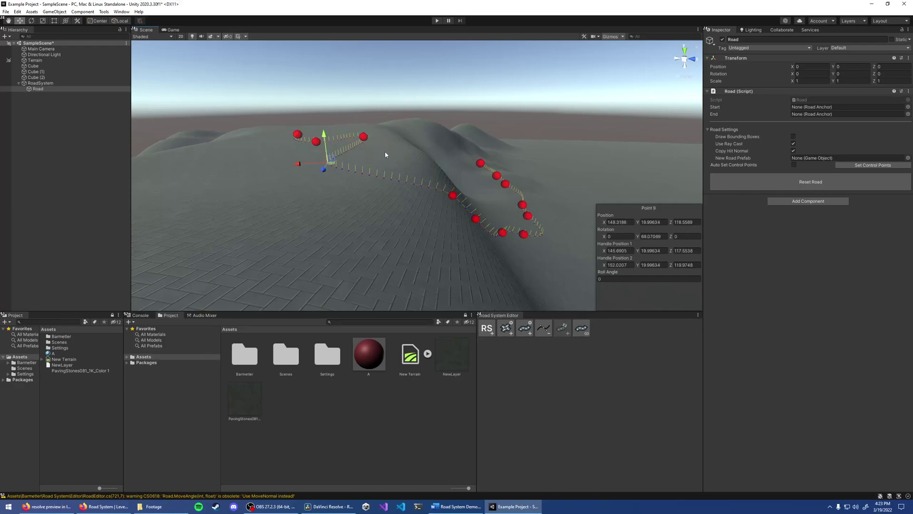
pyautogui.hotkey('ctrl', 'z')
pyautogui.hotkey('ctrl', 'z')
pyautogui.hotkey('ctrl', 'z')
pyautogui.hotkey('ctrl', 'z')
pyautogui.hotkey('ctrl', 'z')
pyautogui.hotkey('ctrl', 'z')
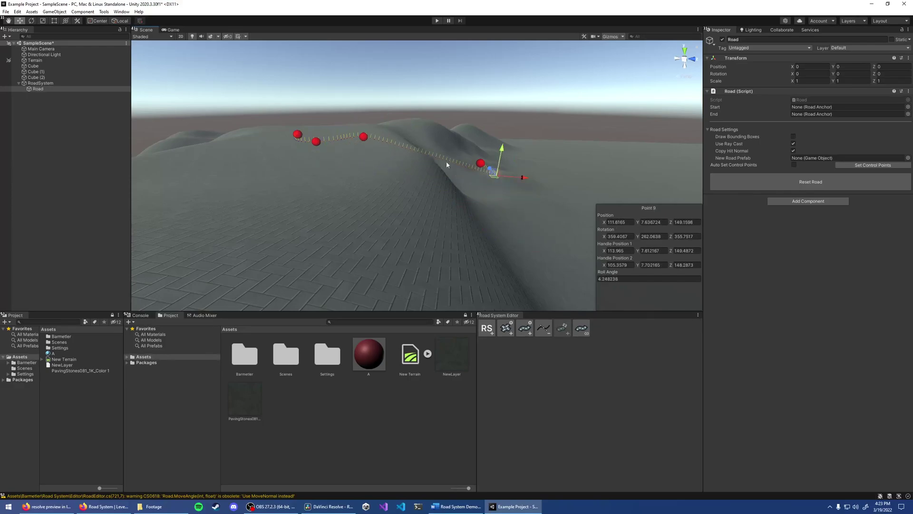
# Reset the road, and in local orientation pitch its end point to about 323° around X and move it to about Y 27.3, Z 115.5.
pyautogui.click(810, 182)
pyautogui.press('f')
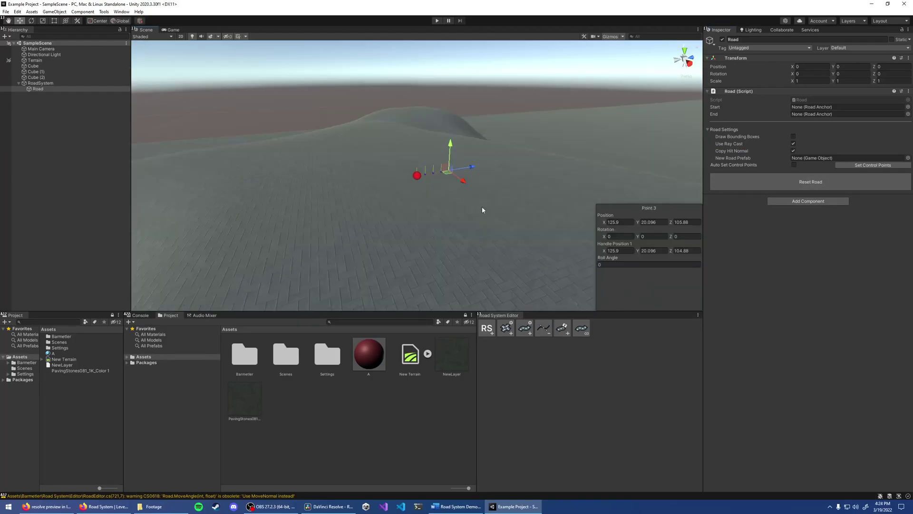
pyautogui.press('x')
pyautogui.click(129, 23)
pyautogui.moveTo(480, 162); pyautogui.dragTo(401, 184, button='middle')
pyautogui.press('e')
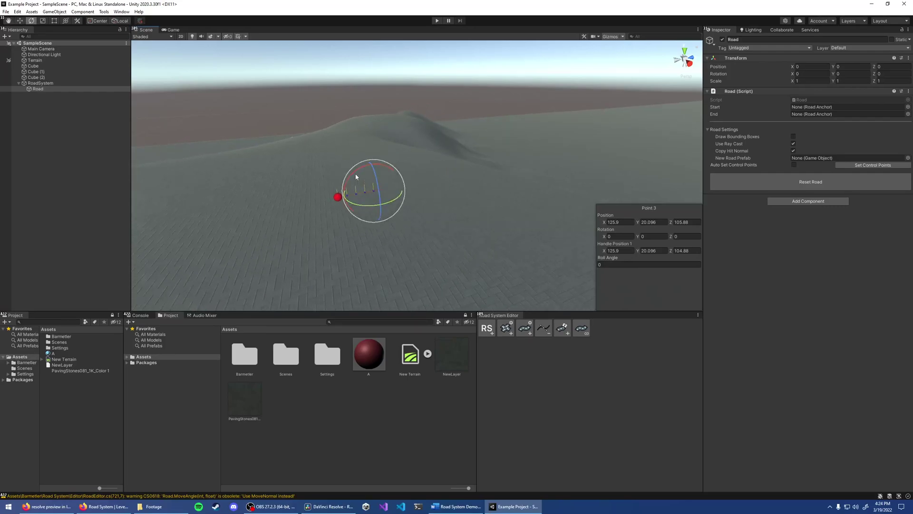
pyautogui.moveTo(356, 177); pyautogui.dragTo(491, 110)
pyautogui.press('w')
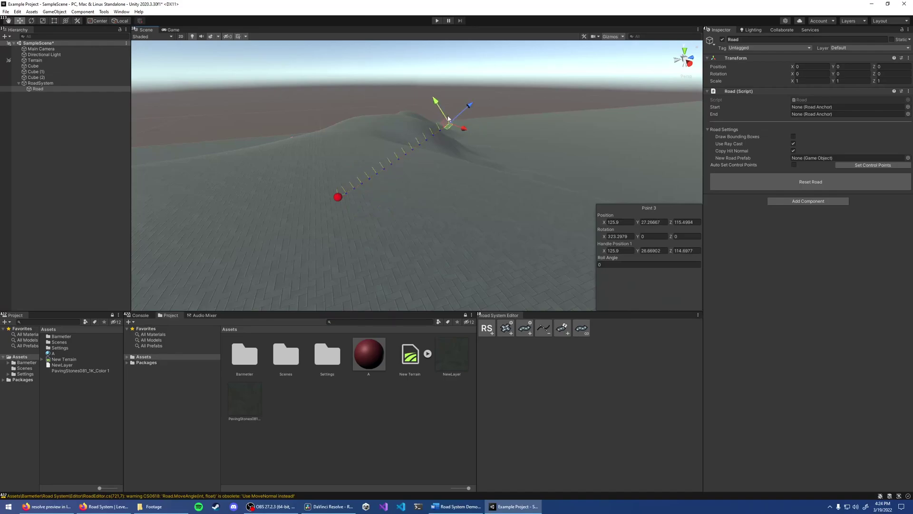
# Switch to global orientation and freely move and rotate the road's end point, reaching about X 133.9, Y 22.2 and 63° around Y.
pyautogui.press('x')
pyautogui.keyDown('alt'); pyautogui.moveTo(418, 141); pyautogui.dragTo(432, 189); pyautogui.keyUp('alt')
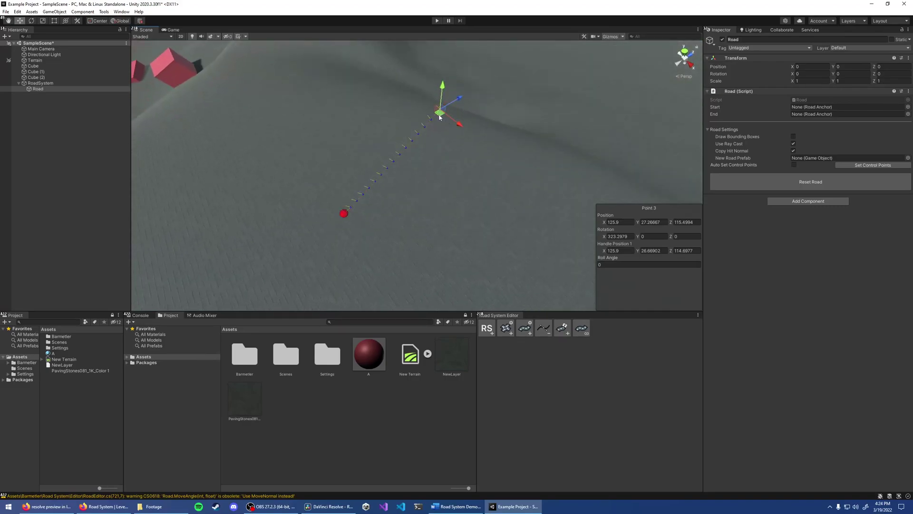
pyautogui.moveTo(439, 117); pyautogui.dragTo(434, 178)
pyautogui.press('e')
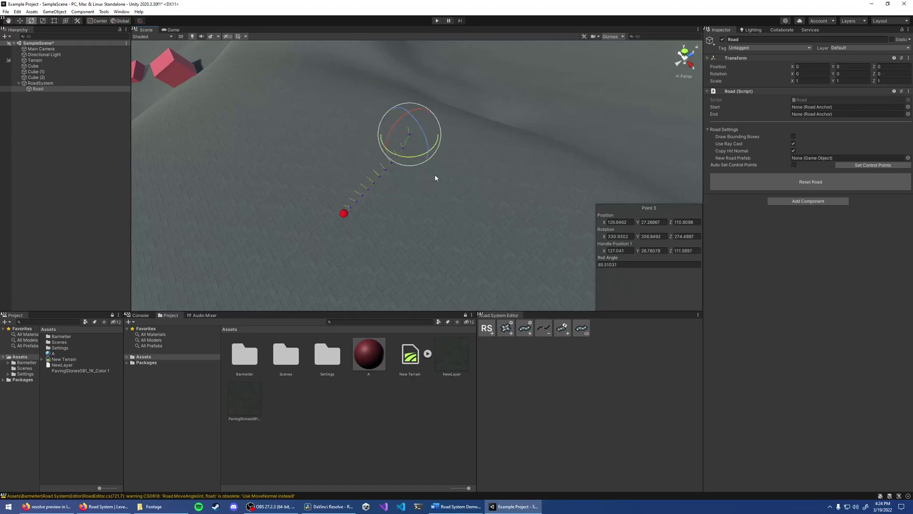
pyautogui.press('w')
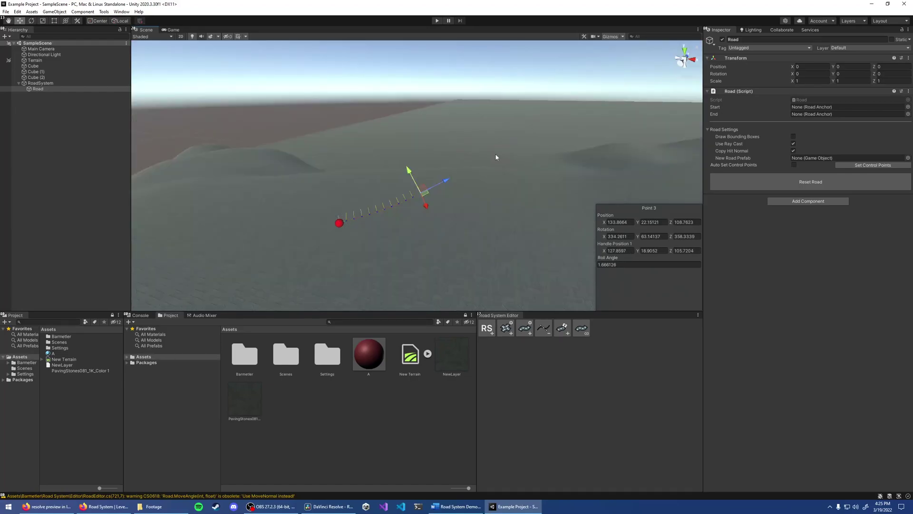
# Extend the road with seven anchor points up to about X 135.8, Y 29.4, Z 134.9, and save the scene.
pyautogui.press('shift')
pyautogui.keyDown('shift'); pyautogui.click(455, 143); pyautogui.keyUp('shift')
pyautogui.keyDown('shift'); pyautogui.click(497, 118); pyautogui.keyUp('shift')
pyautogui.keyDown('shift'); pyautogui.click(536, 118); pyautogui.keyUp('shift')
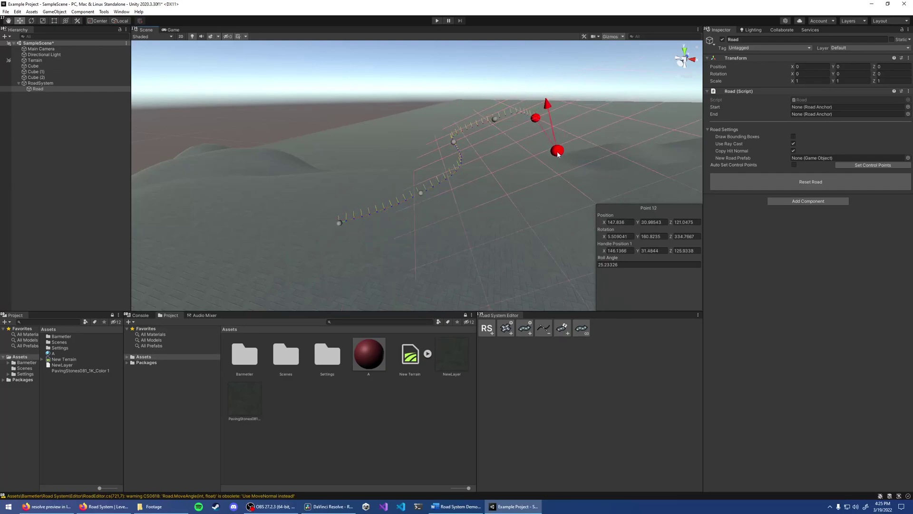
pyautogui.keyDown('shift'); pyautogui.click(557, 157); pyautogui.keyUp('shift')
pyautogui.keyDown('shift'); pyautogui.click(590, 92); pyautogui.keyUp('shift')
pyautogui.keyDown('shift'); pyautogui.click(521, 80); pyautogui.keyUp('shift')
pyautogui.keyDown('shift'); pyautogui.click(466, 116); pyautogui.keyUp('shift')
pyautogui.hotkey('ctrl', 's')
# In global orientation, extend the road's end with a winding series of anchor points at a constant height of about 29.4.
pyautogui.keyDown('alt'); pyautogui.moveTo(448, 140); pyautogui.dragTo(476, 183); pyautogui.keyUp('alt')
pyautogui.press('x')
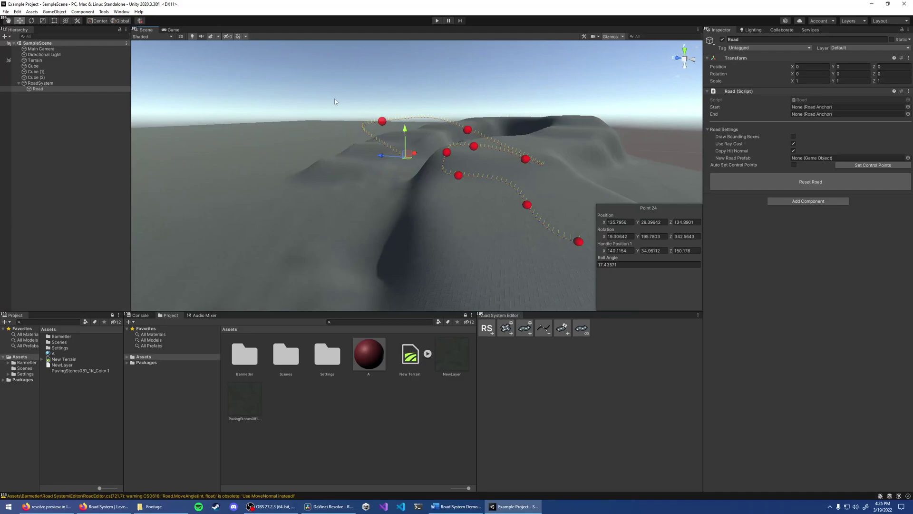
pyautogui.keyDown('alt'); pyautogui.moveTo(445, 105); pyautogui.dragTo(495, 118); pyautogui.keyUp('alt')
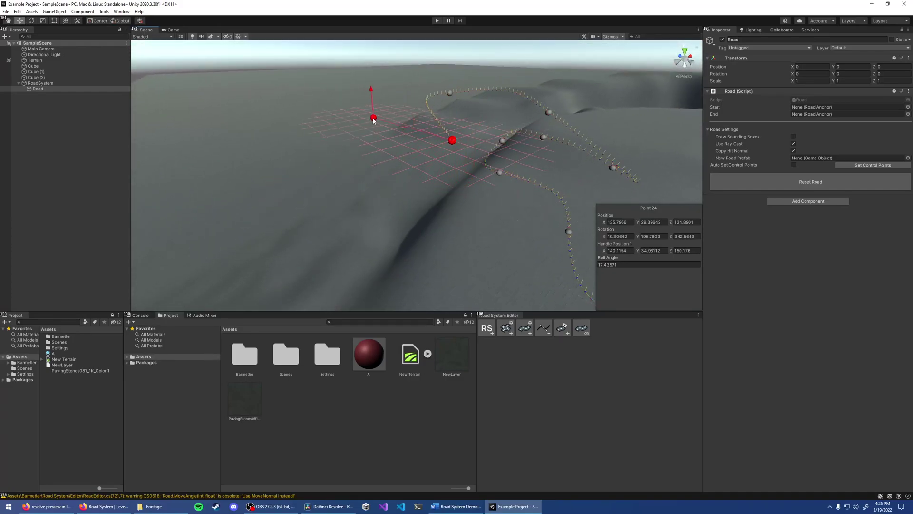
pyautogui.click(373, 148)
pyautogui.click(310, 159)
pyautogui.click(348, 114)
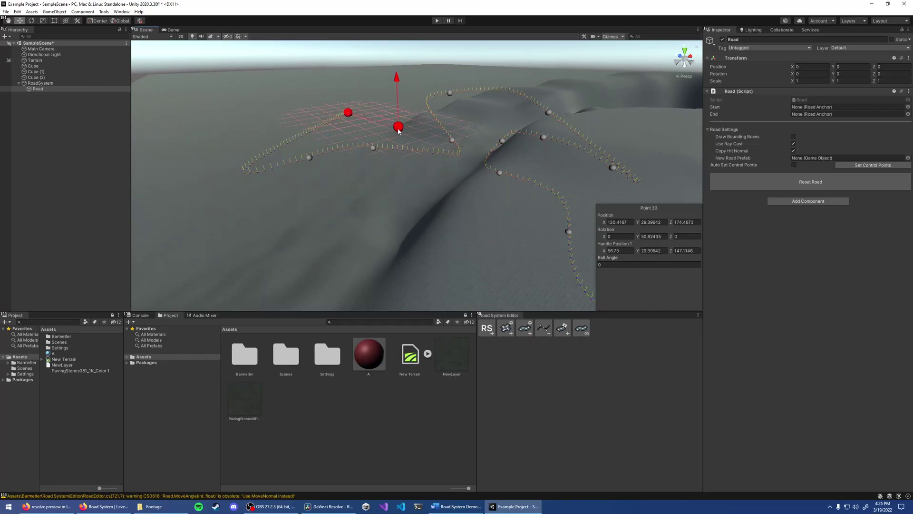
pyautogui.click(392, 130)
pyautogui.click(352, 169)
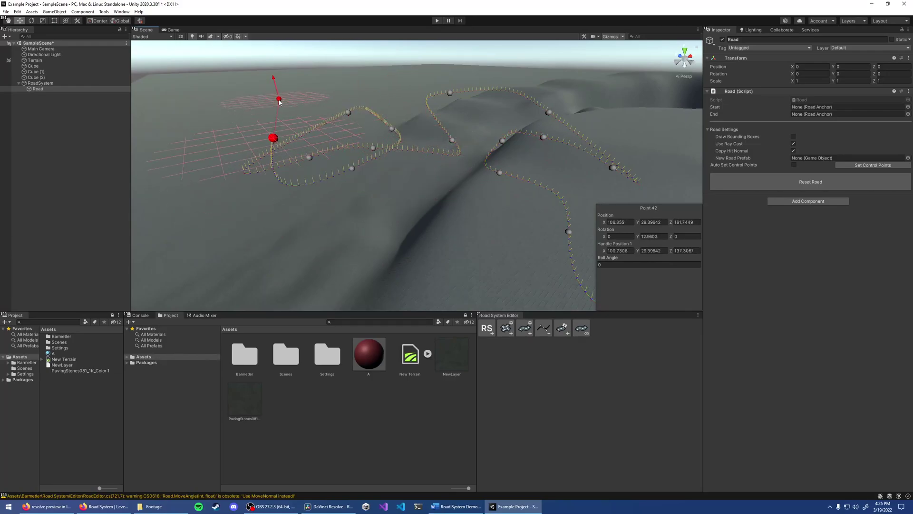
pyautogui.click(402, 96)
pyautogui.click(489, 93)
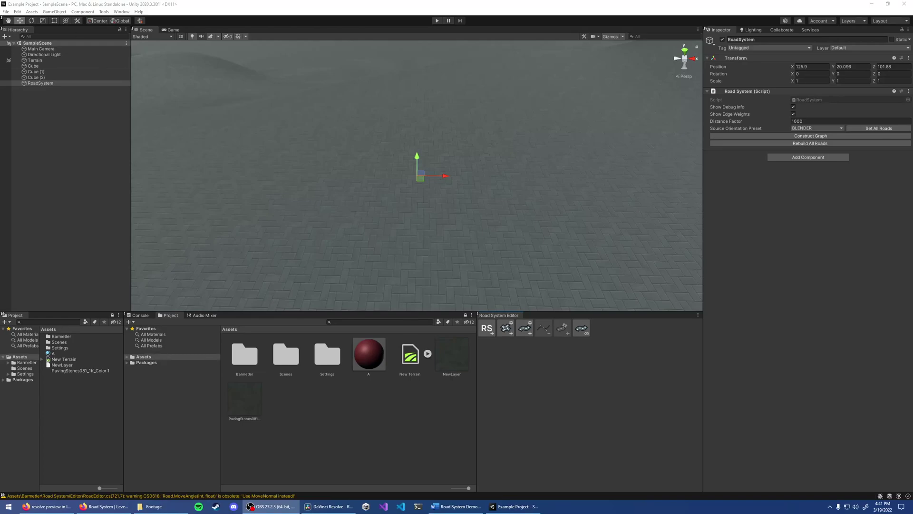
# In the MB RoadSystem project settings, set the New Road Prefab to Road 2-Lane and the New Intersection Prefab to the 4-way intersection.
pyautogui.click(10, 13)
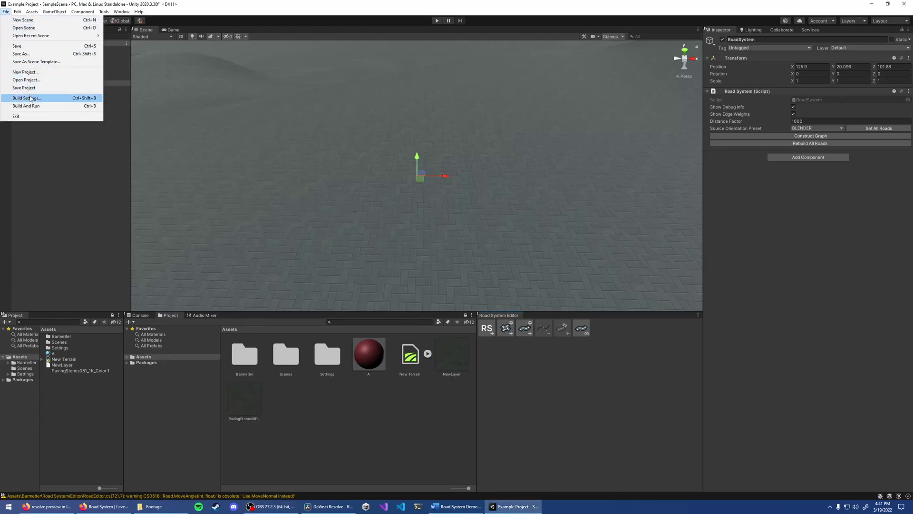
pyautogui.moveTo(19, 12)
pyautogui.click(39, 220)
pyautogui.click(421, 184)
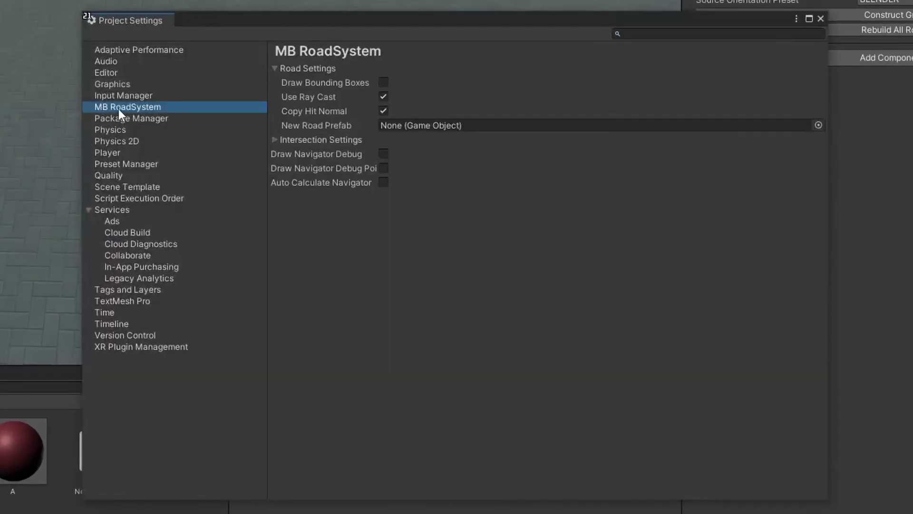
pyautogui.click(819, 125)
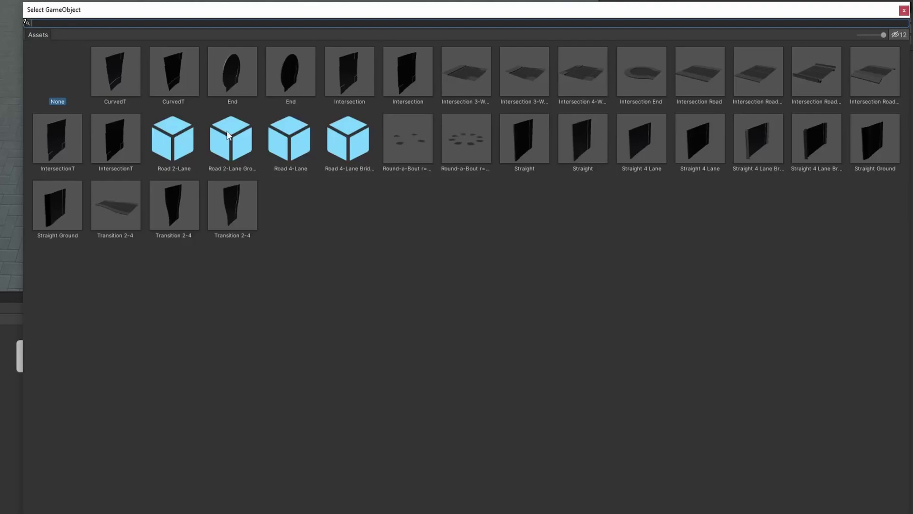
pyautogui.doubleClick(185, 137)
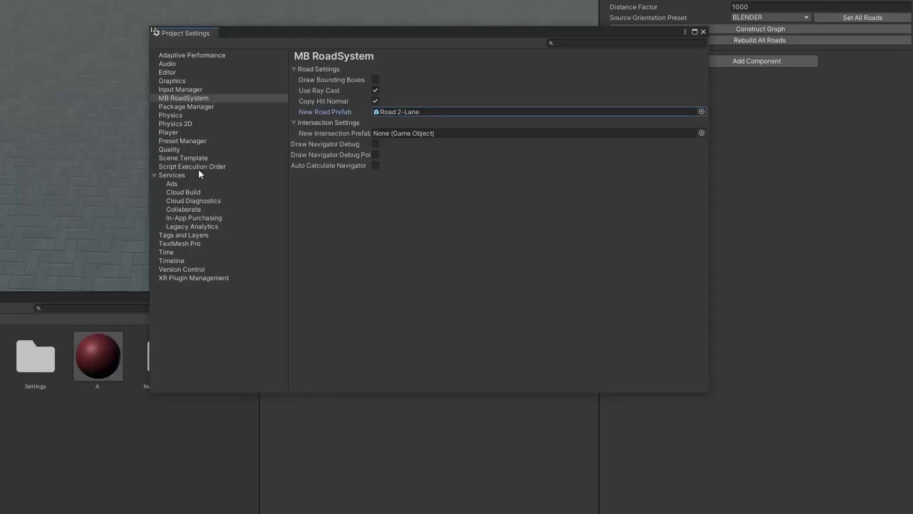
pyautogui.click(701, 133)
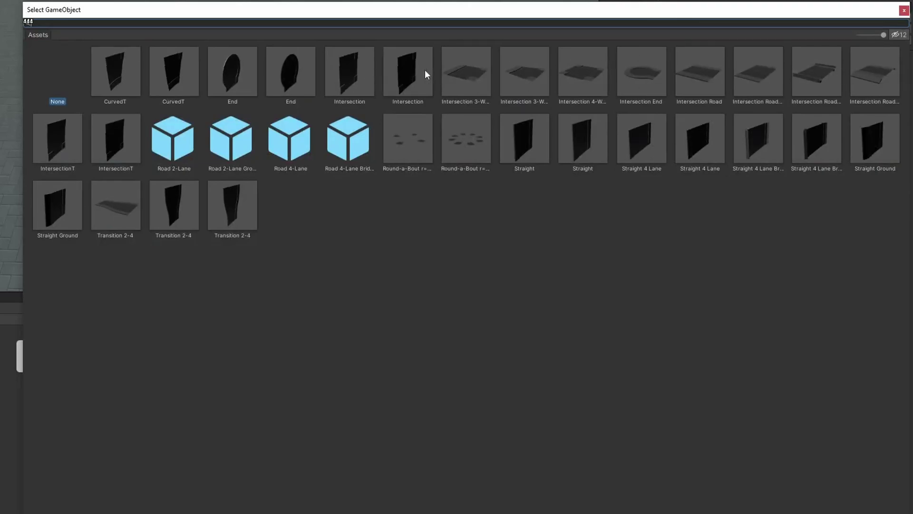
pyautogui.doubleClick(584, 74)
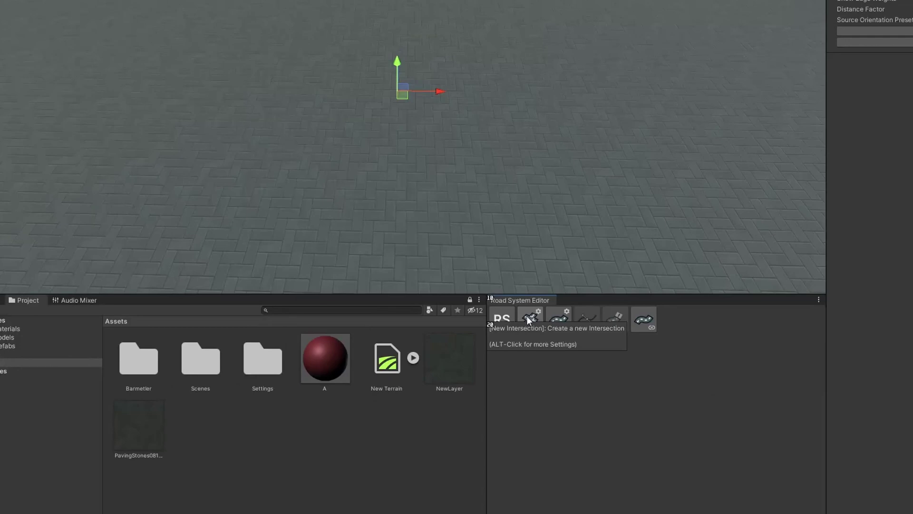
pyautogui.click(530, 318)
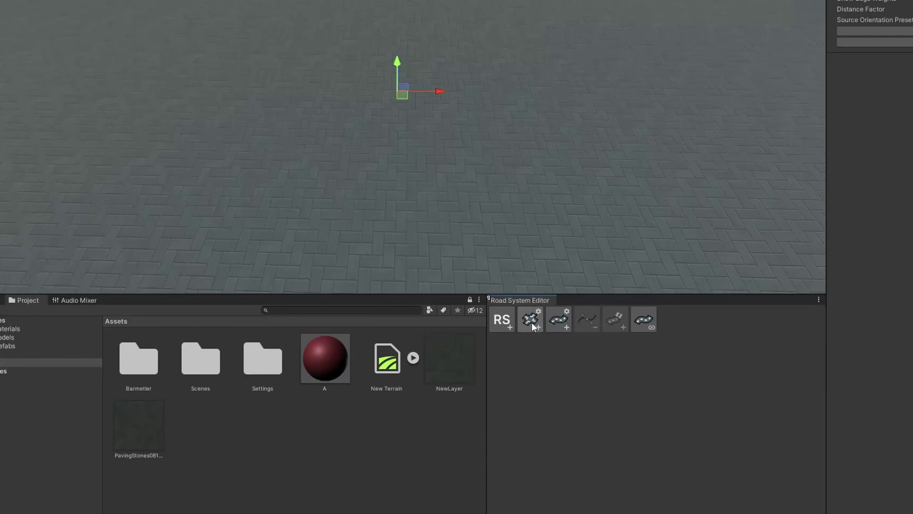
pyautogui.moveTo(598, 204); pyautogui.dragTo(181, 177)
pyautogui.click(559, 319)
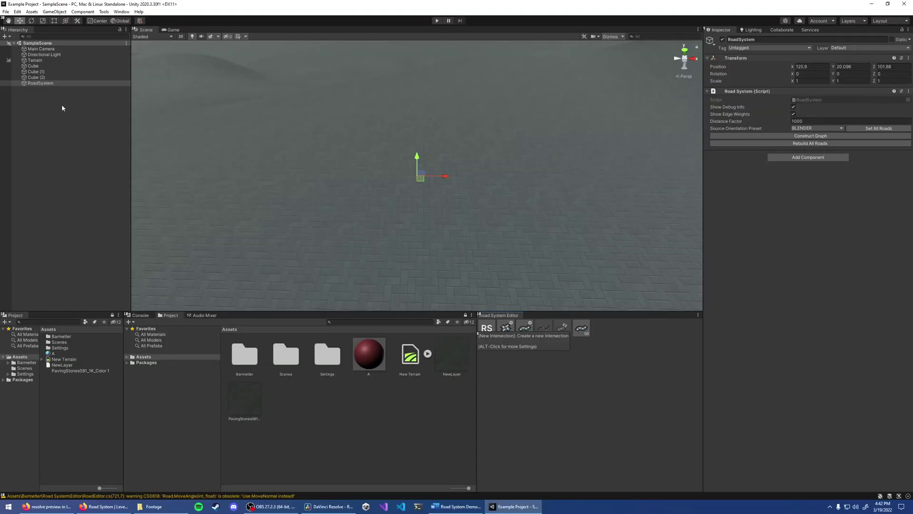
# Create a new 4-way intersection under RoadSystem and rotate it to -17° around Y.
pyautogui.click(41, 83)
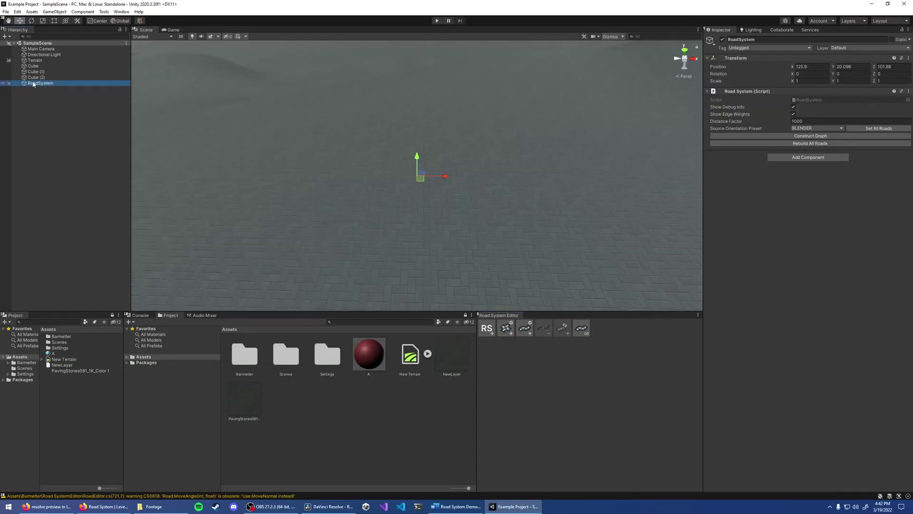
pyautogui.click(505, 327)
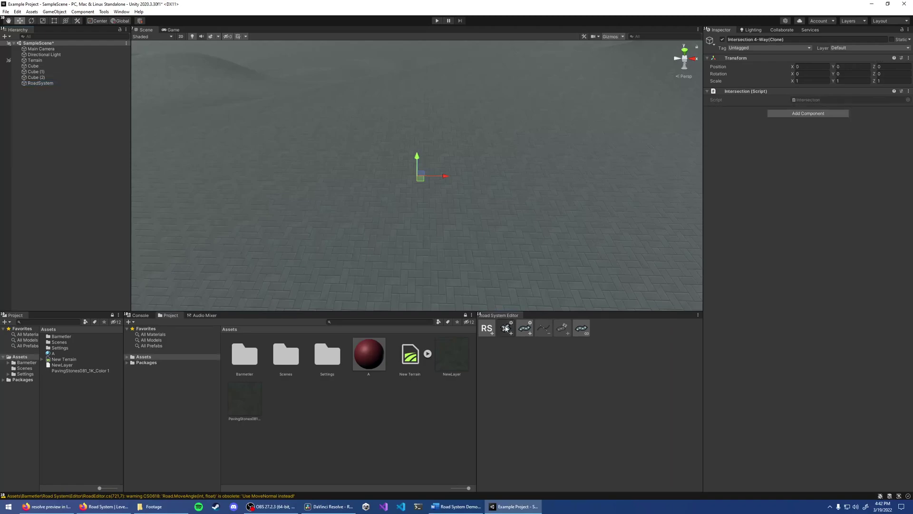
pyautogui.click(40, 89)
pyautogui.scroll(-8, 379, 174)
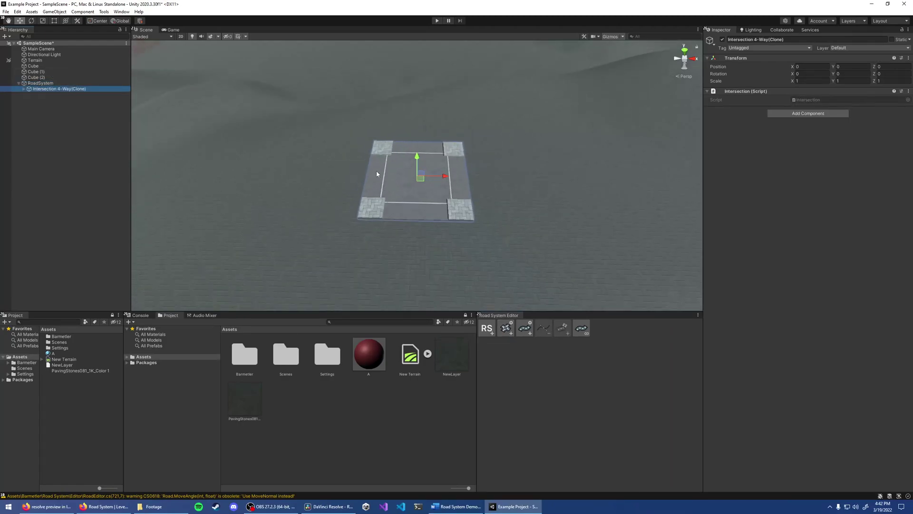
pyautogui.press('e')
pyautogui.moveTo(426, 195); pyautogui.dragTo(448, 198)
# Duplicate the 4-way intersection and move the copy onto the nearest red cube, at about X -70.2, Z -22.7.
pyautogui.moveTo(408, 224); pyautogui.dragTo(505, 186, button='middle')
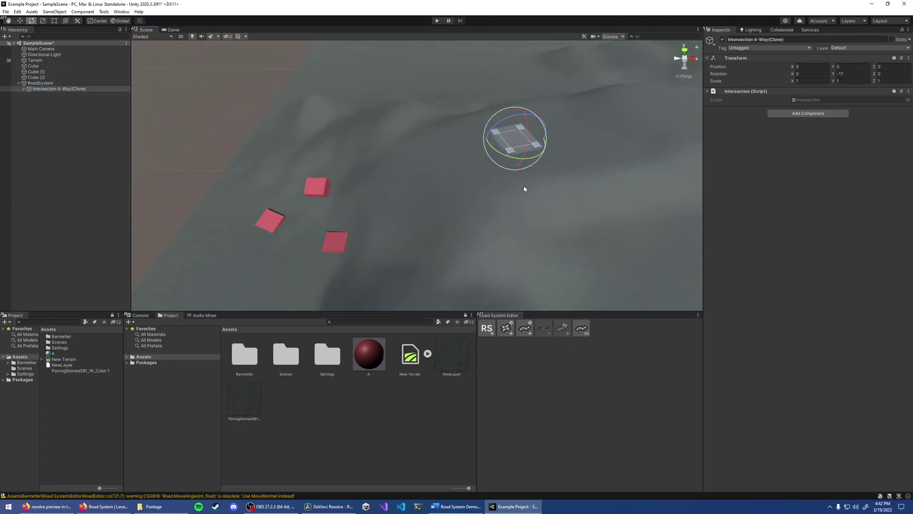
pyautogui.hotkey('ctrl', 'd')
pyautogui.press('w')
pyautogui.moveTo(512, 140); pyautogui.dragTo(312, 175)
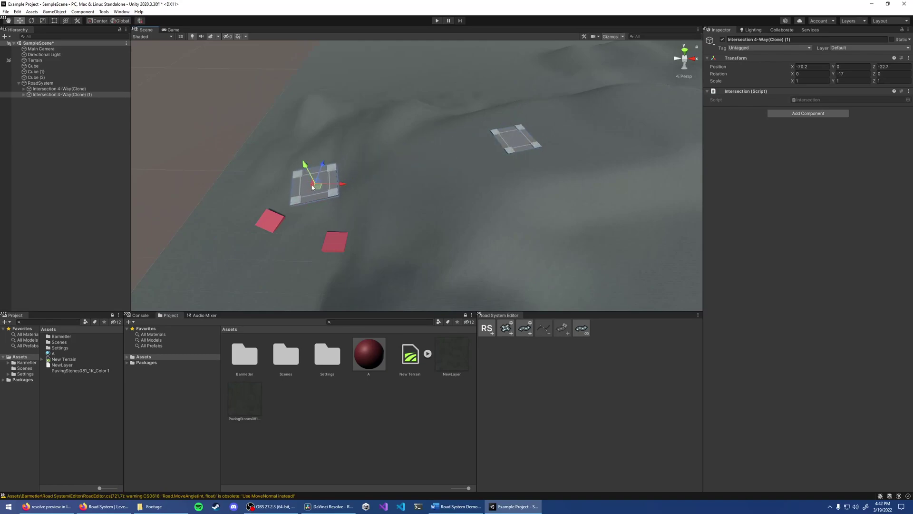
pyautogui.press('e')
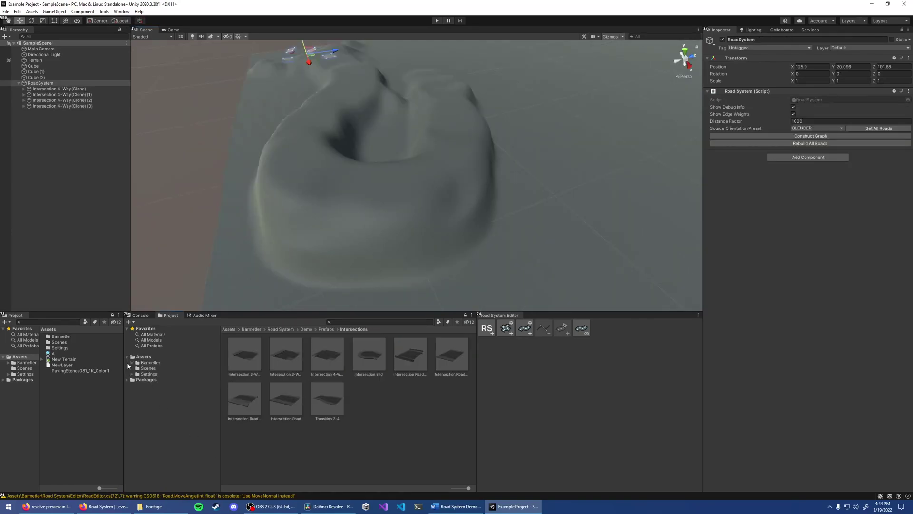
# Place the Intersection 3-Way prefab from Demo/Prefabs/Intersections on the far terrain ridge and parent it under RoadSystem.
pyautogui.click(132, 363)
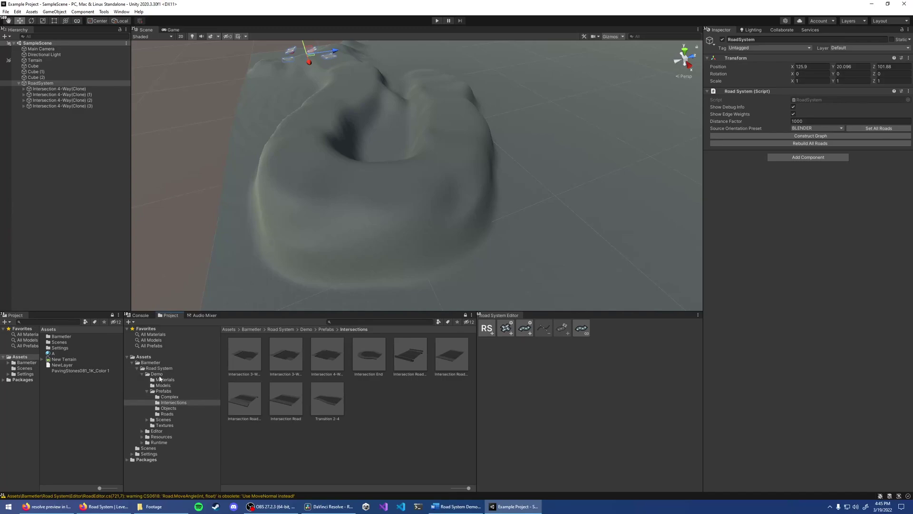
pyautogui.click(164, 403)
pyautogui.moveTo(278, 368); pyautogui.dragTo(250, 201)
pyautogui.press('e')
pyautogui.click(36, 56)
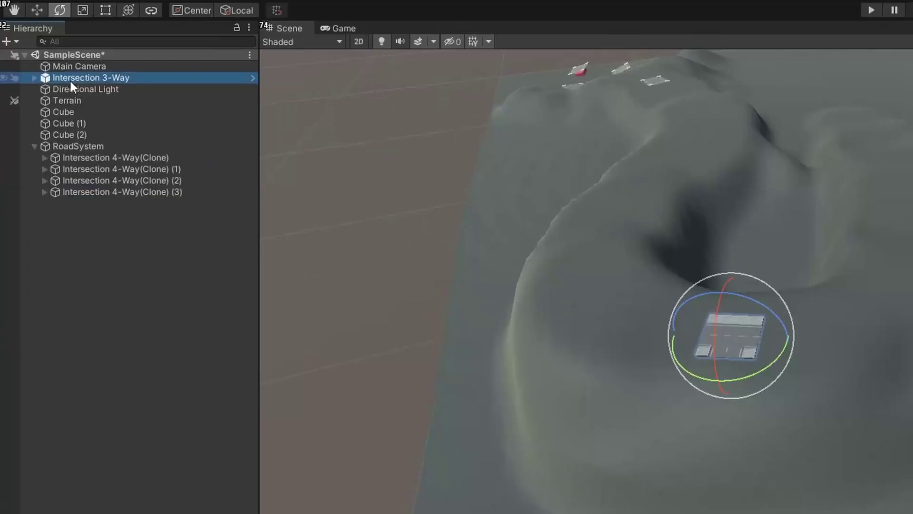
pyautogui.moveTo(70, 79)
pyautogui.mouseDown()
pyautogui.moveTo(67, 189)
pyautogui.moveTo(75, 198)
pyautogui.mouseUp()
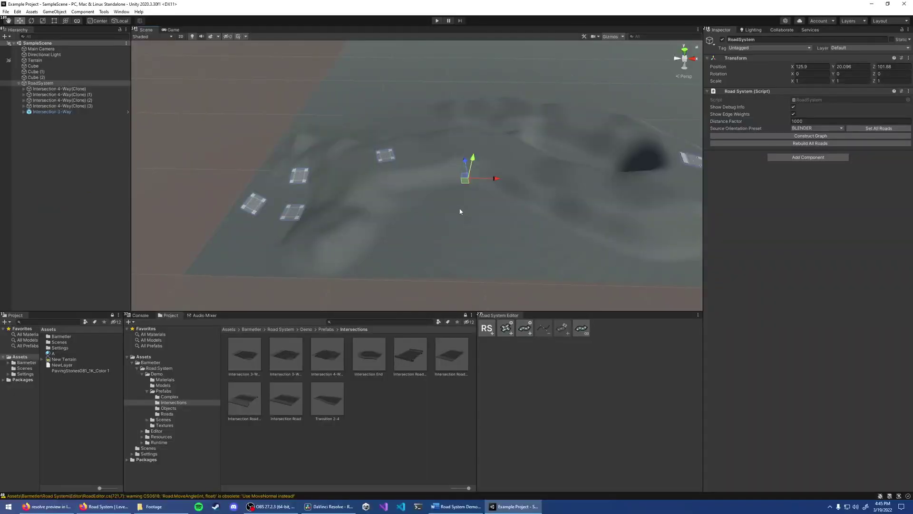
# With the road linking tool active, create a new 2-lane road from the east anchor of the first 4-way intersection.
pyautogui.click(77, 21)
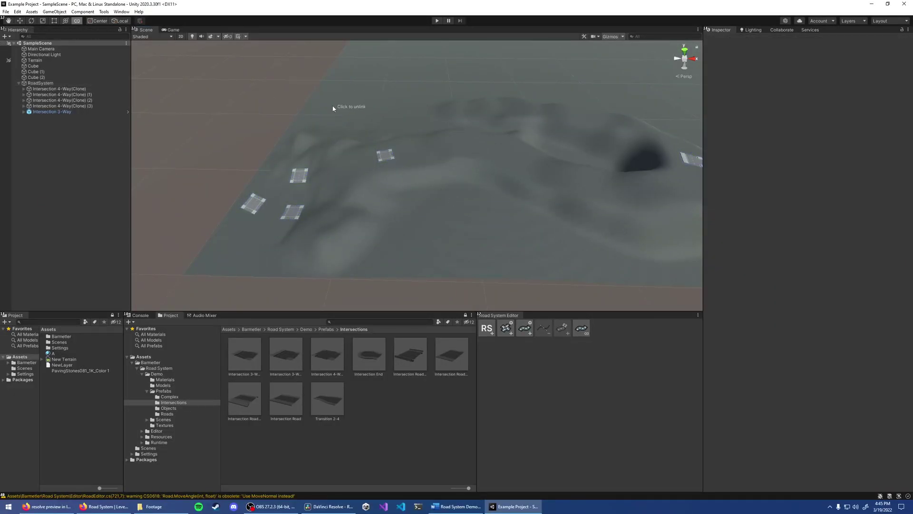
pyautogui.moveTo(335, 107); pyautogui.dragTo(454, 173, button='right')
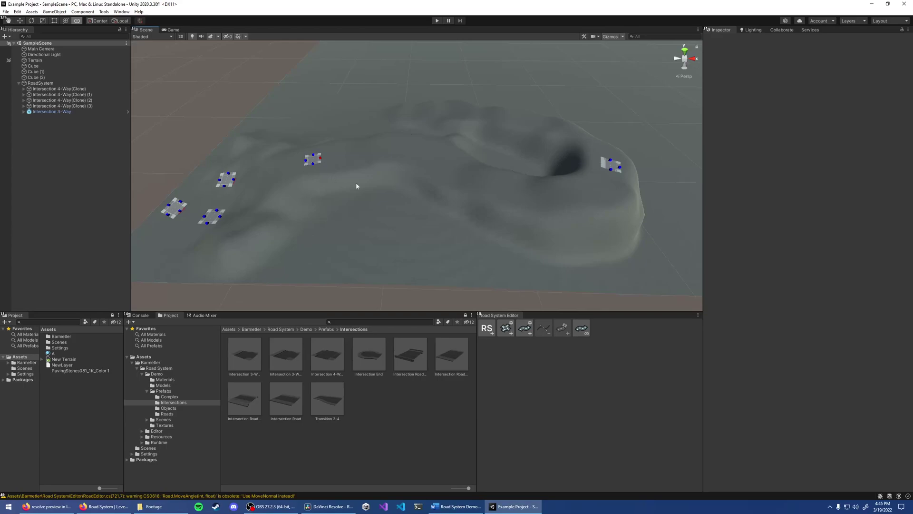
pyautogui.click(524, 328)
pyautogui.click(320, 157)
# Freely move the first 4-way intersection a short distance across the terrain with the new road attached.
pyautogui.scroll(3, 323, 155)
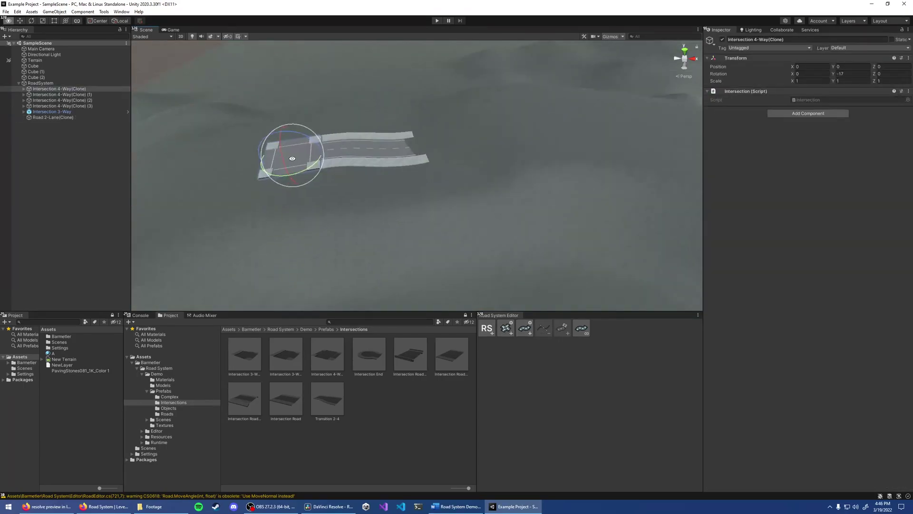
pyautogui.press('w')
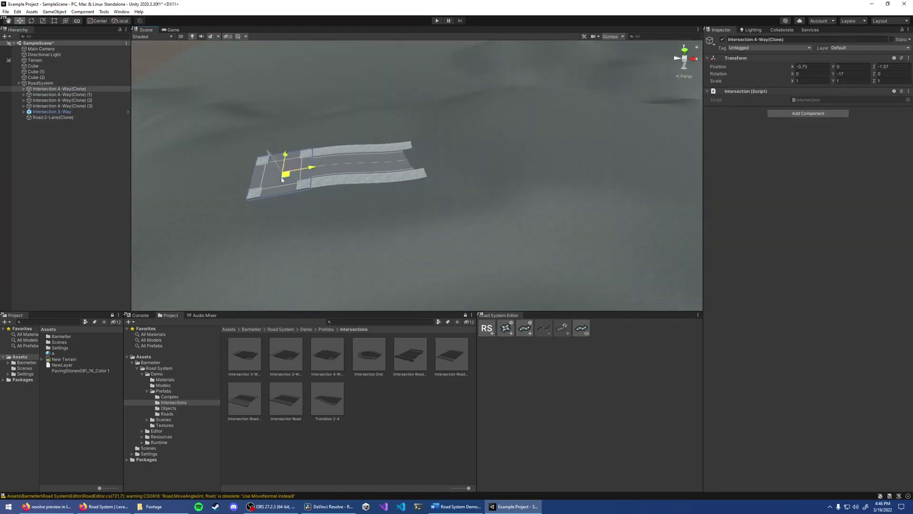
pyautogui.moveTo(282, 180); pyautogui.dragTo(264, 189)
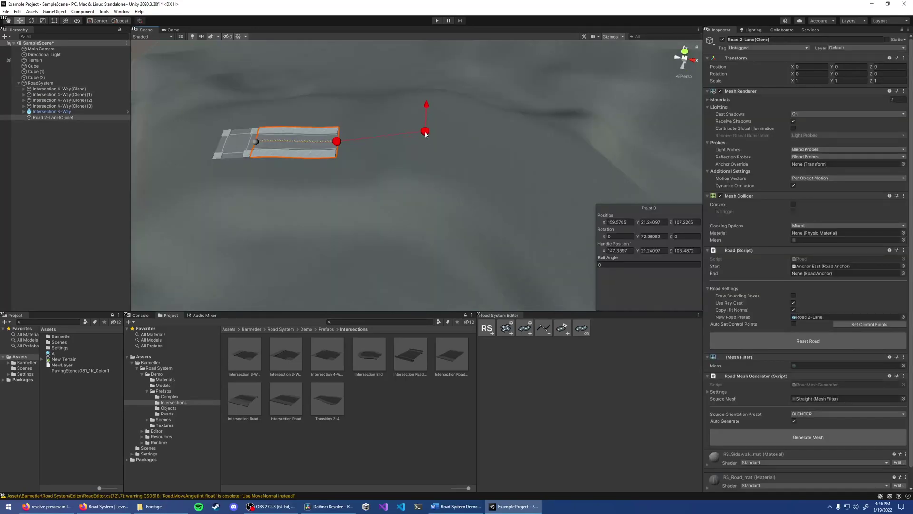
# Extend the road with anchor points towards the 3-way intersection, up to about X 338.7, Y 36.1, Z 57.8, and save the scene.
pyautogui.moveTo(426, 135)
pyautogui.mouseDown(button='middle')
pyautogui.moveTo(419, 146)
pyautogui.moveTo(469, 141)
pyautogui.mouseUp(button='middle')
pyautogui.moveTo(471, 165); pyautogui.dragTo(442, 163, button='right')
pyautogui.keyDown('shift'); pyautogui.click(350, 125); pyautogui.keyUp('shift')
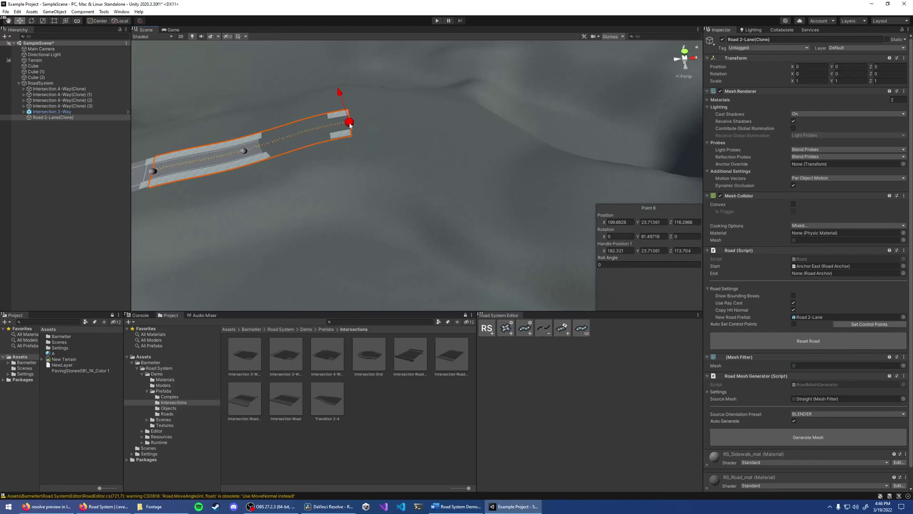
pyautogui.keyDown('shift'); pyautogui.click(458, 156); pyautogui.keyUp('shift')
pyautogui.moveTo(458, 155); pyautogui.dragTo(290, 107, button='middle')
pyautogui.keyDown('shift'); pyautogui.click(404, 150); pyautogui.keyUp('shift')
pyautogui.moveTo(403, 150); pyautogui.dragTo(235, 153, button='middle')
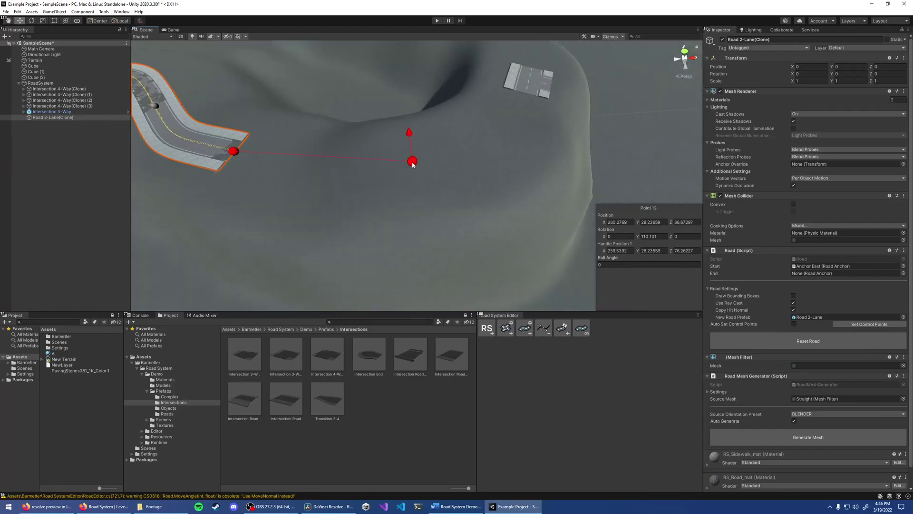
pyautogui.keyDown('shift'); pyautogui.click(436, 150); pyautogui.keyUp('shift')
pyautogui.moveTo(557, 144); pyautogui.dragTo(397, 216, button='middle')
pyautogui.hotkey('ctrl', 's')
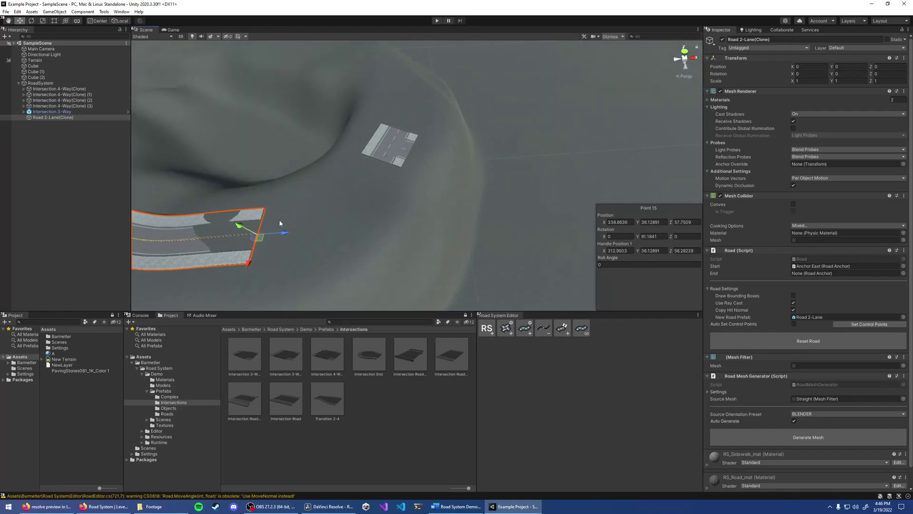
# Try linking the road to the nearest anchor of the 3-way intersection by moving its endpoint, and undo the link.
pyautogui.moveTo(313, 198); pyautogui.dragTo(394, 199, button='middle')
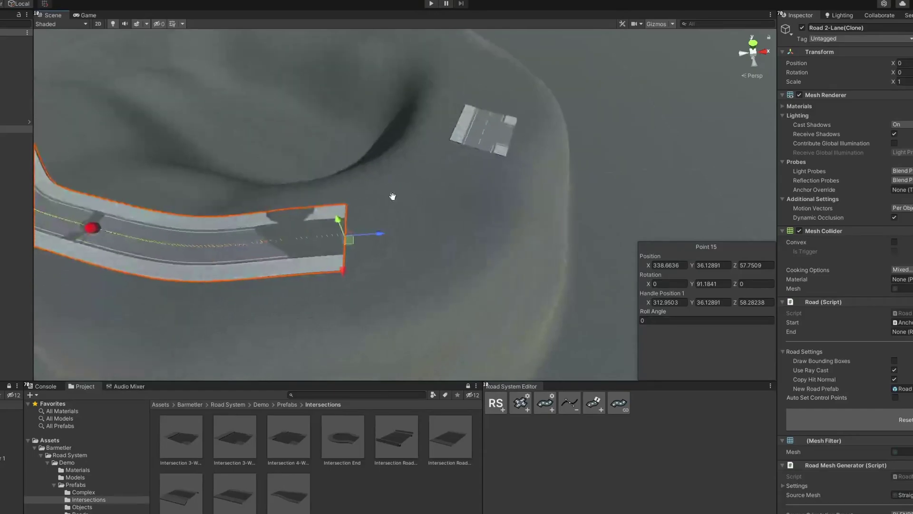
pyautogui.press('l')
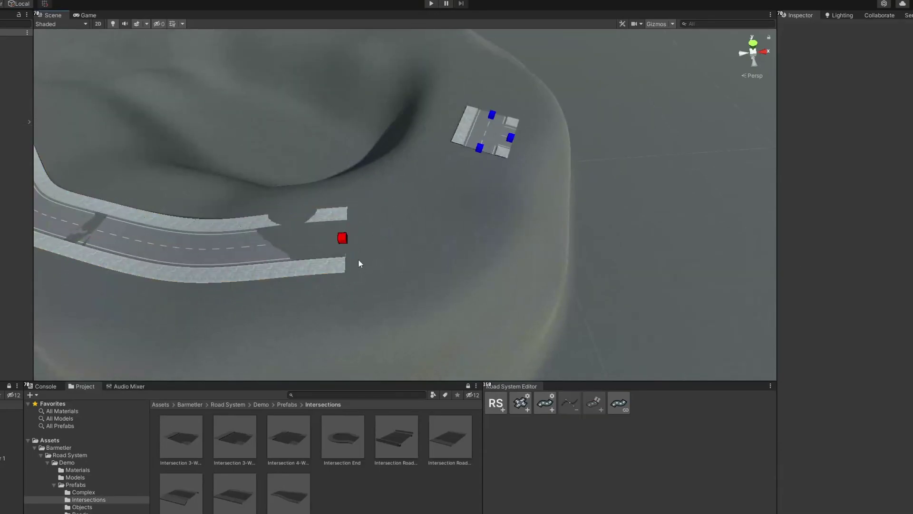
pyautogui.click(343, 241)
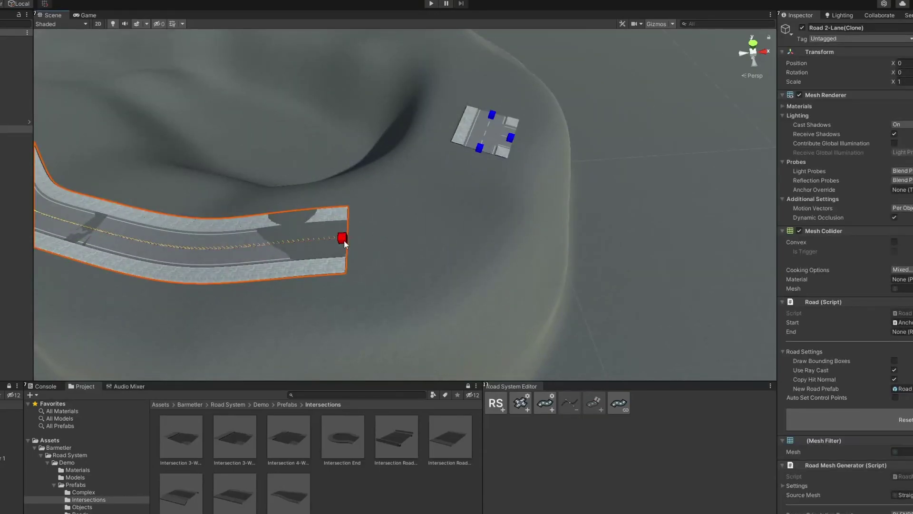
pyautogui.click(478, 150)
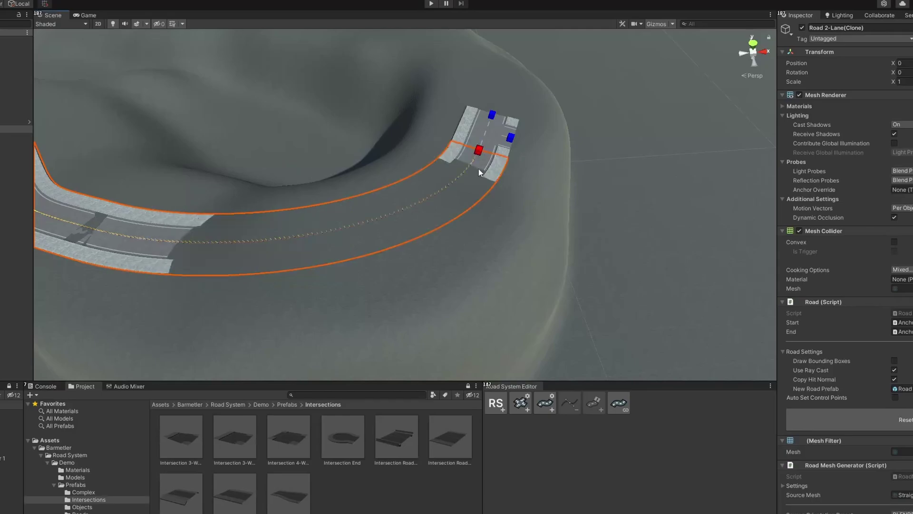
pyautogui.hotkey('ctrl', 'z')
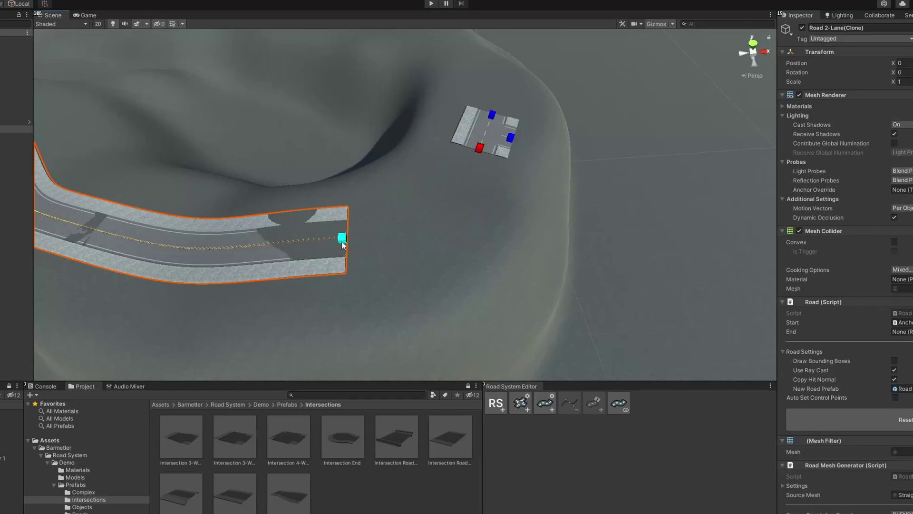
# Link the road to the nearest 3-way intersection anchor by extending it with a new segment, keeping its existing end point.
pyautogui.press('shift')
pyautogui.keyDown('shift'); pyautogui.click(478, 150); pyautogui.keyUp('shift')
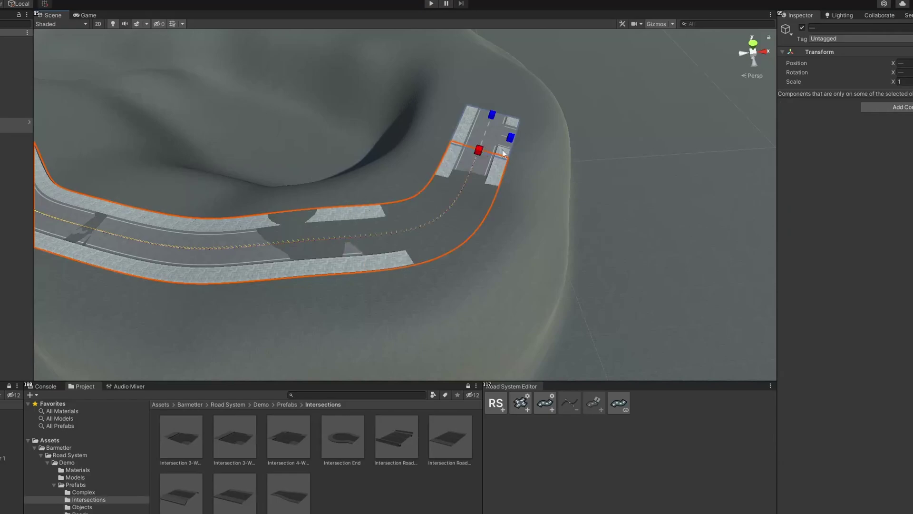
pyautogui.click(350, 239)
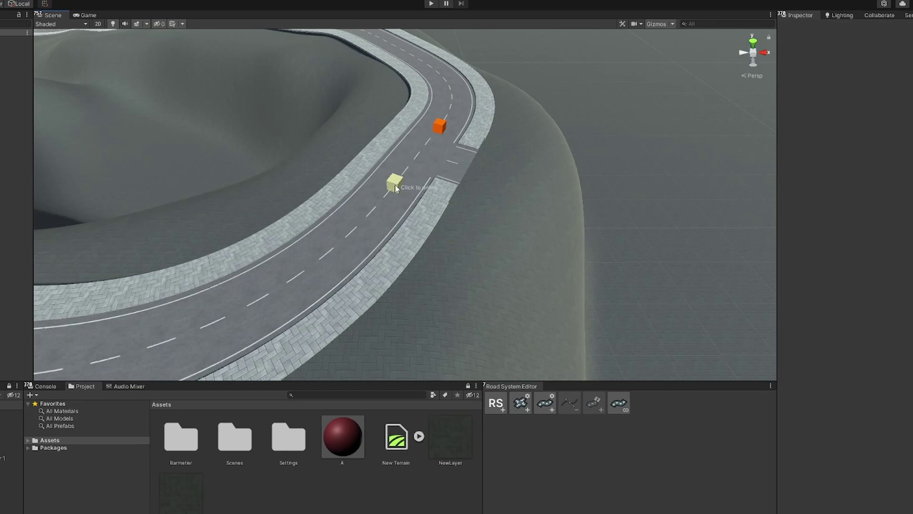
# Unlink the road from the 3-way intersection and link its endpoint back to the same anchor.
pyautogui.keyDown('shift'); pyautogui.click(395, 186); pyautogui.keyUp('shift')
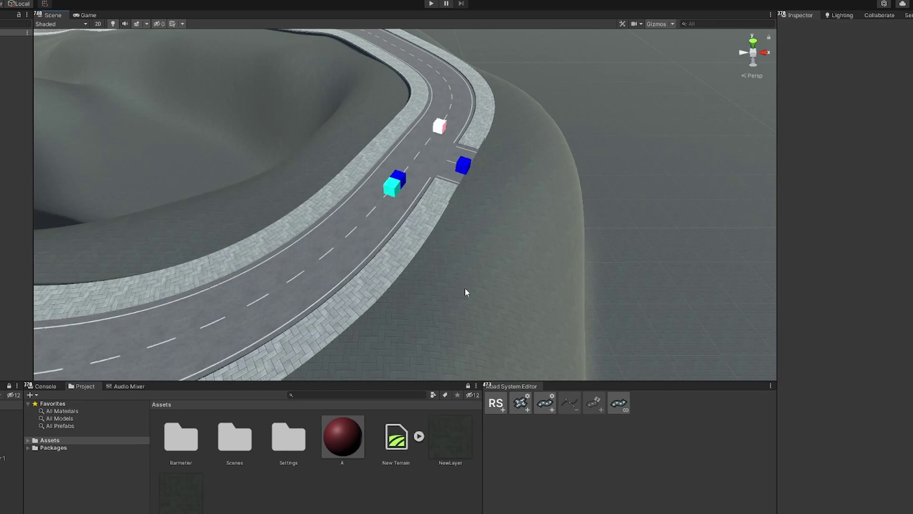
pyautogui.click(393, 196)
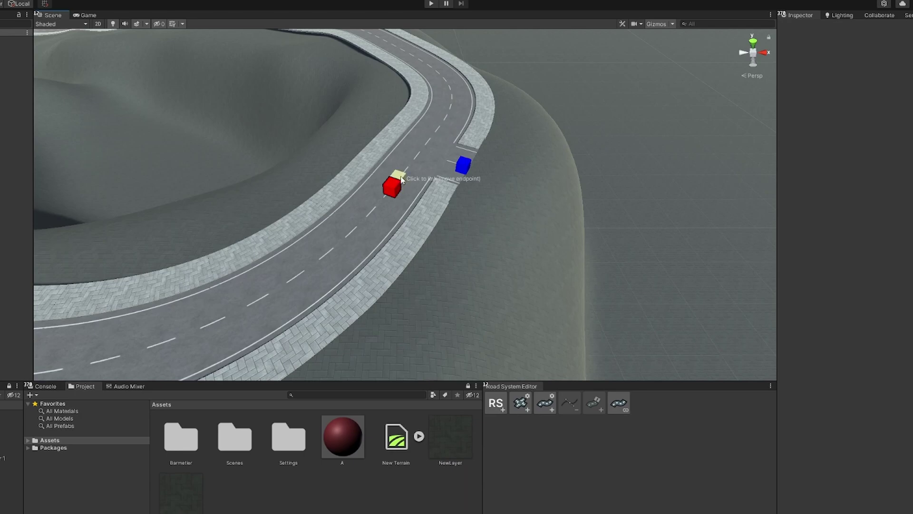
pyautogui.click(400, 177)
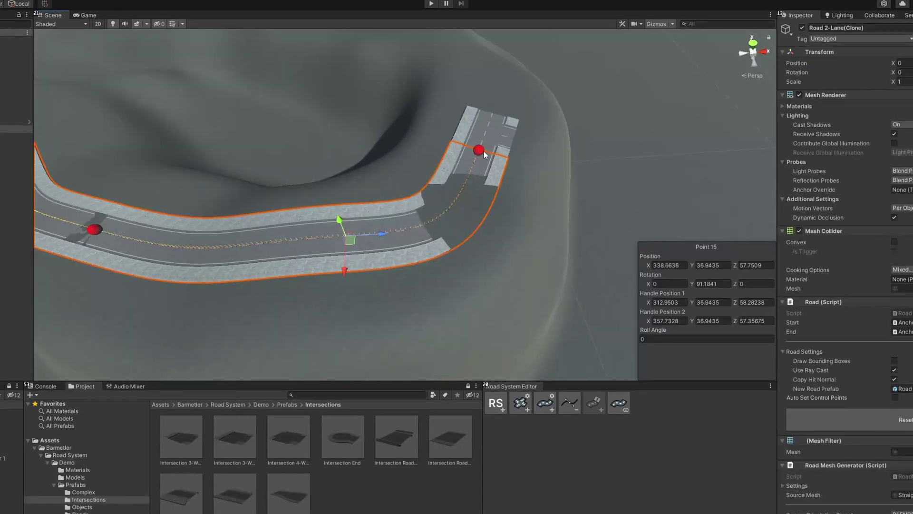
# Fit the road to the terrain by pitching point 15 to about 358.5° around X and adjusting point 9's height to about 24.2.
pyautogui.click(350, 236)
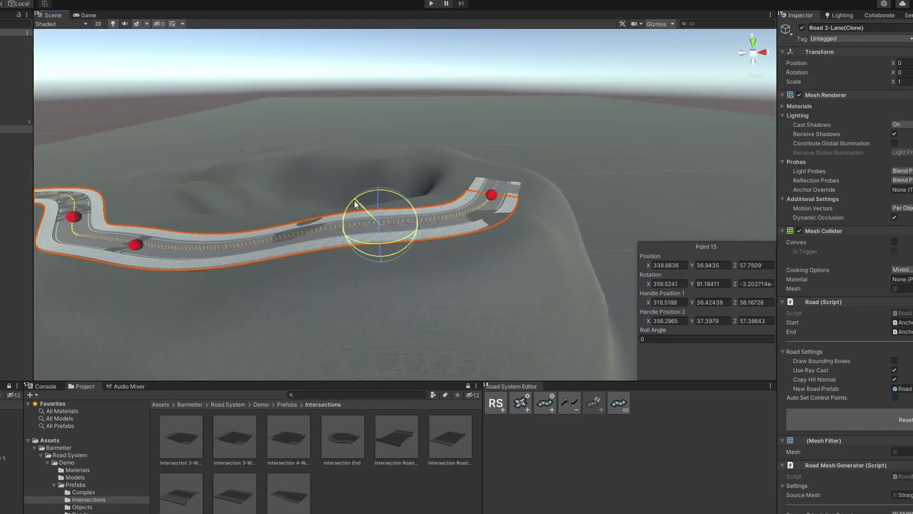
pyautogui.click(491, 195)
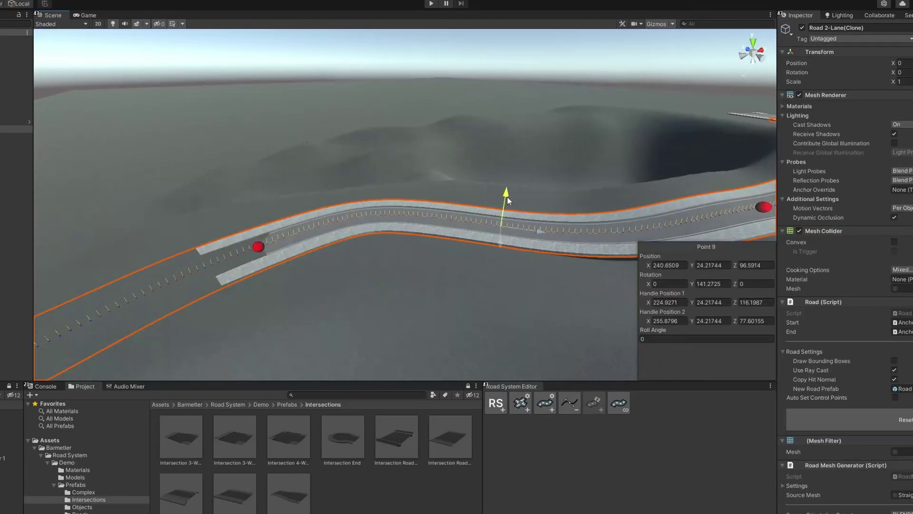
pyautogui.click(259, 244)
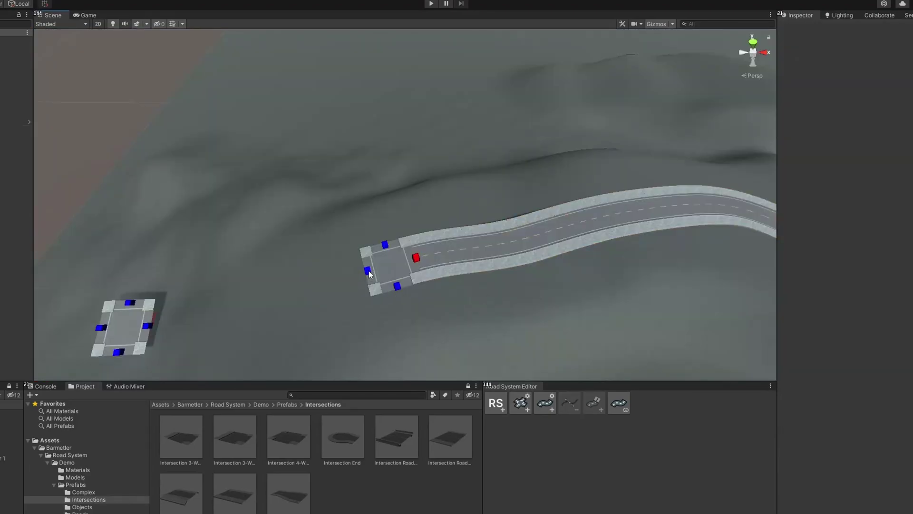
# Create a 2-lane road from the first 4-way intersection's west anchor and link it to the facing anchor of the neighbouring 4-way intersection.
pyautogui.click(369, 271)
pyautogui.moveTo(414, 310); pyautogui.dragTo(495, 248, button='middle')
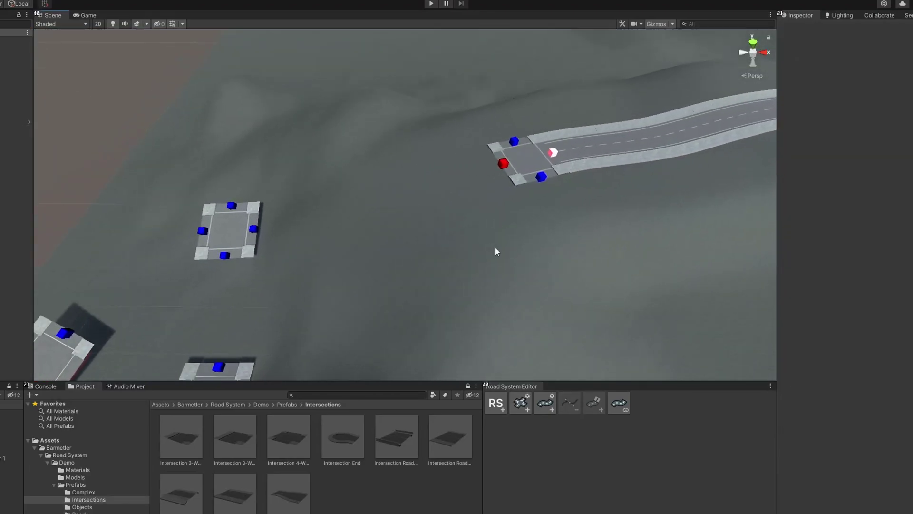
pyautogui.click(624, 408)
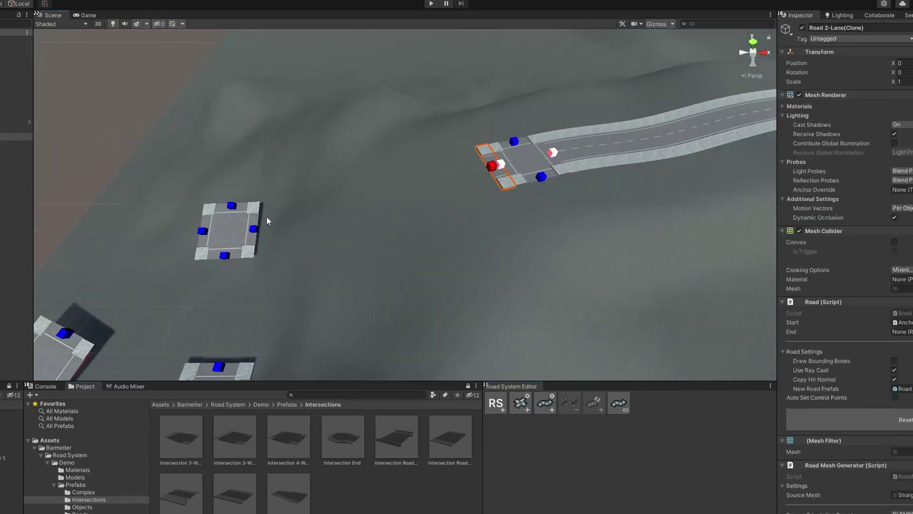
pyautogui.click(254, 230)
pyautogui.click(494, 168)
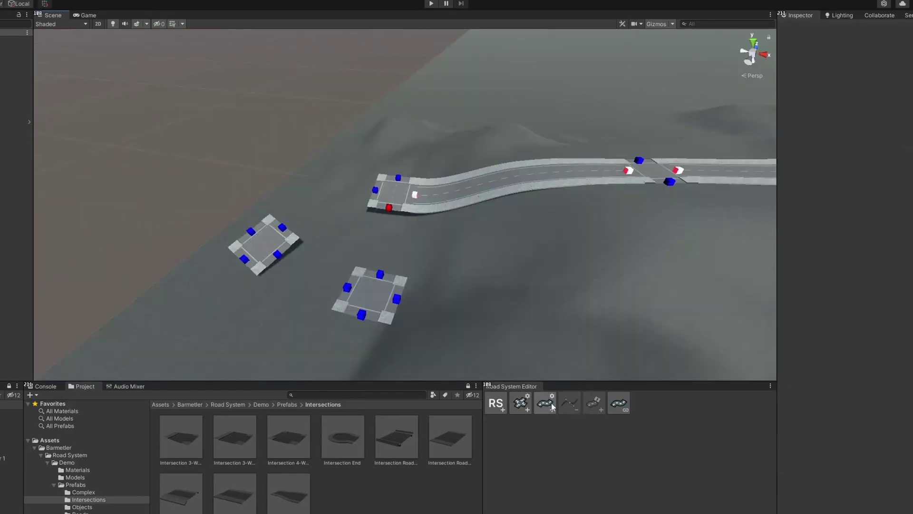
# Link the first 4-way intersection and its two unconnected neighbours into a closed triangle with 2-lane roads.
pyautogui.click(379, 272)
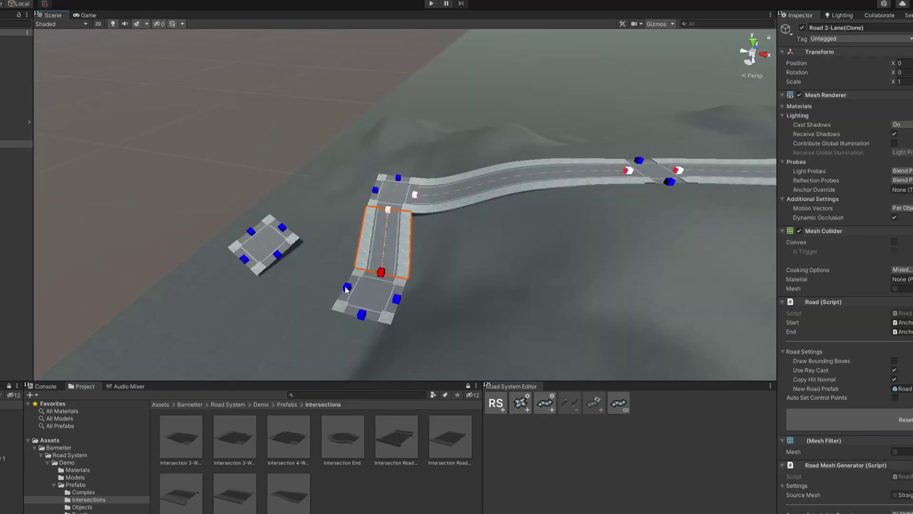
pyautogui.click(340, 286)
pyautogui.click(278, 255)
pyautogui.click(283, 227)
pyautogui.click(375, 191)
# Curve the triangle's three roads by adjusting the handles at their ends so they flow smoothly into the 4-way intersections.
pyautogui.press('w')
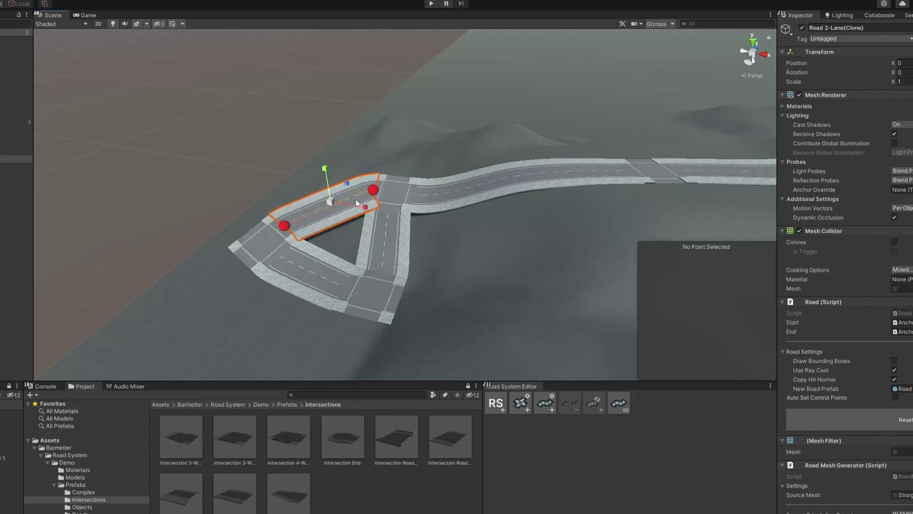
pyautogui.click(373, 190)
pyautogui.moveTo(351, 188); pyautogui.dragTo(332, 185)
pyautogui.click(284, 226)
pyautogui.click(304, 267)
pyautogui.click(280, 255)
pyautogui.click(383, 237)
pyautogui.click(380, 272)
pyautogui.moveTo(384, 264); pyautogui.dragTo(387, 259)
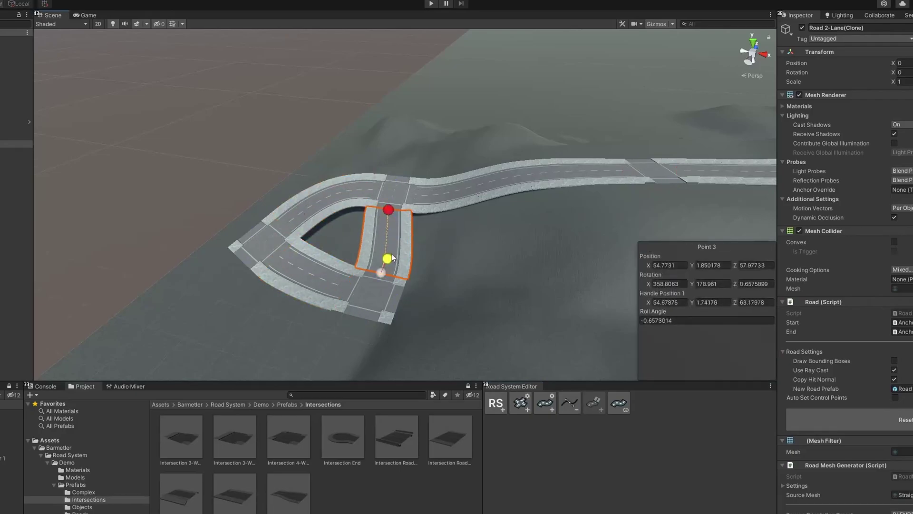
pyautogui.click(388, 210)
pyautogui.moveTo(387, 218); pyautogui.dragTo(384, 224)
# Construct the navigation graph of the RoadSystem object for the whole road network.
pyautogui.keyDown('alt'); pyautogui.moveTo(447, 296); pyautogui.dragTo(554, 200); pyautogui.keyUp('alt')
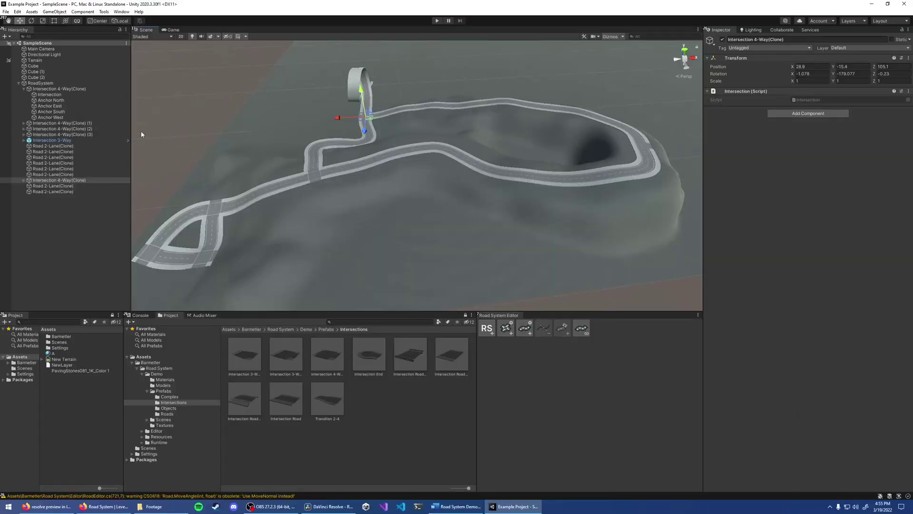
pyautogui.click(40, 83)
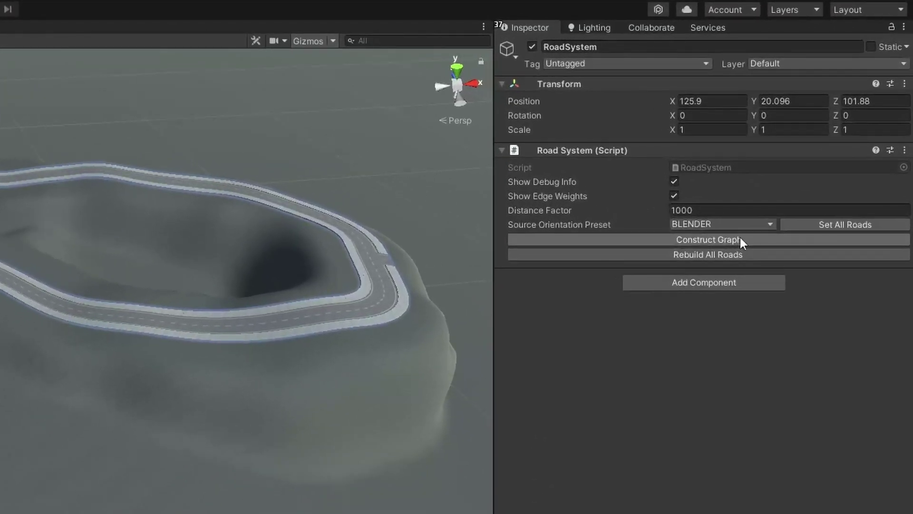
pyautogui.click(740, 237)
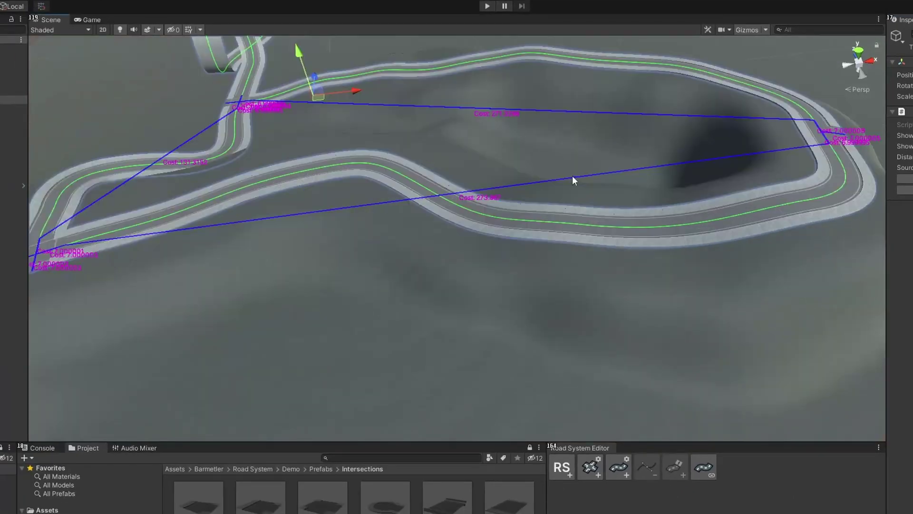
# Move point 9 of the long road to make a wider, sharper bend, and construct the RoadSystem graph again.
pyautogui.moveTo(431, 288); pyautogui.dragTo(447, 325, button='middle')
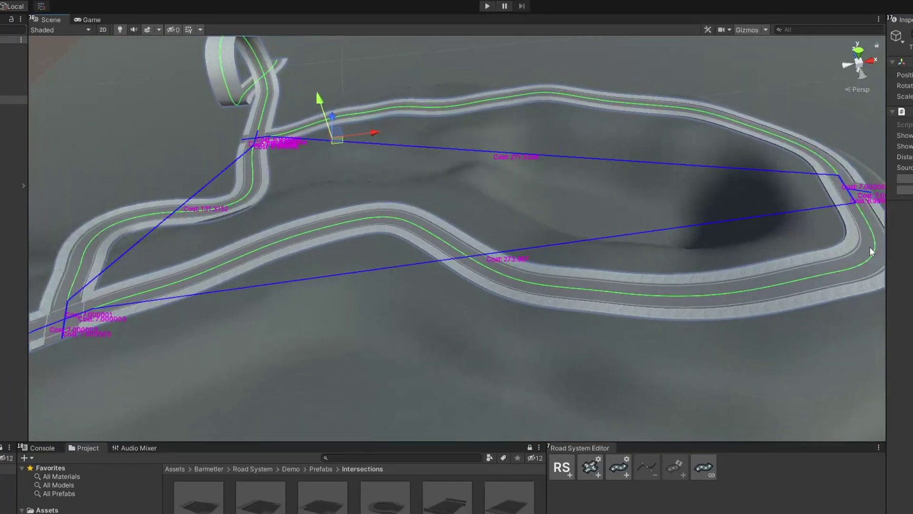
pyautogui.scroll(3, 466, 210)
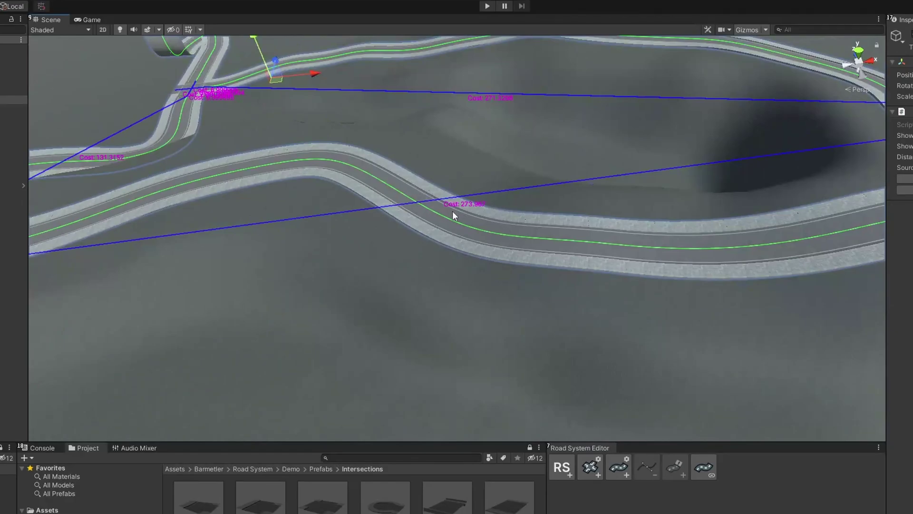
pyautogui.scroll(2, 479, 228)
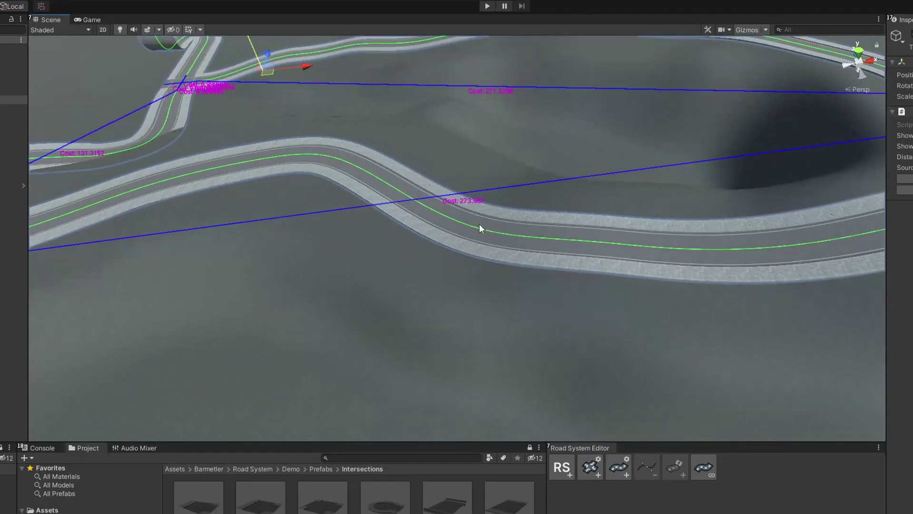
pyautogui.click(454, 221)
pyautogui.click(398, 188)
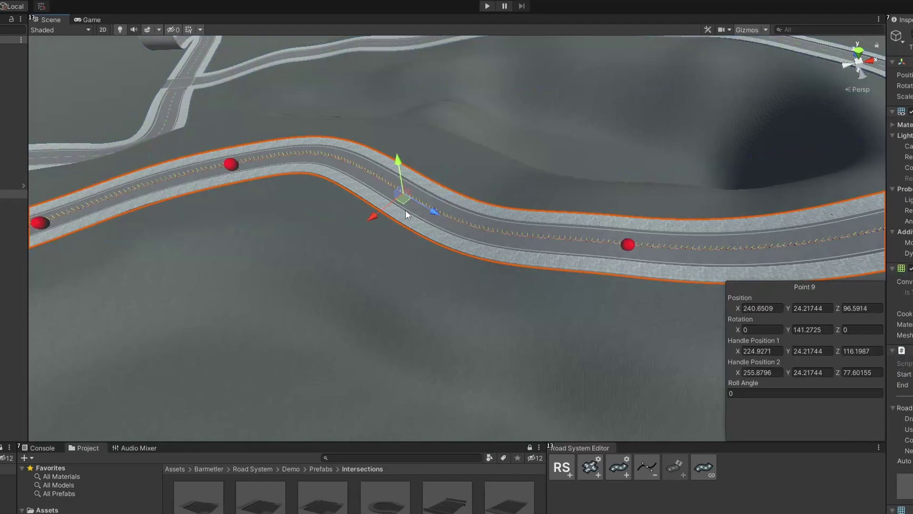
pyautogui.moveTo(375, 221); pyautogui.dragTo(463, 127)
pyautogui.click(14, 100)
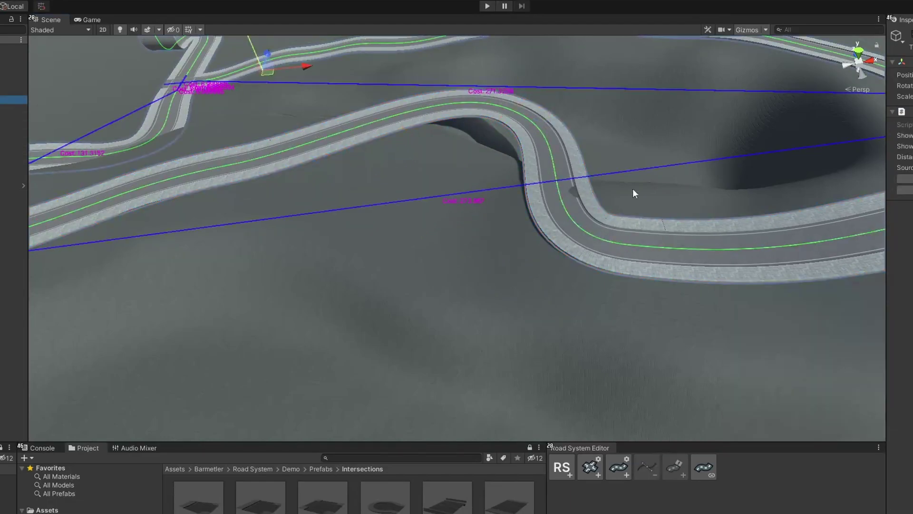
pyautogui.click(905, 179)
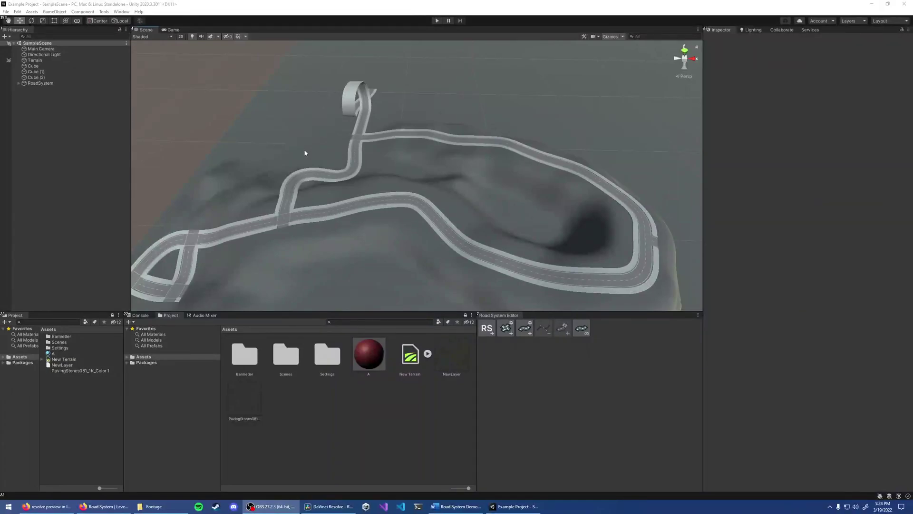
# Create a capsule in the scene and add the Road System Navigator component to it.
pyautogui.rightClick(32, 108)
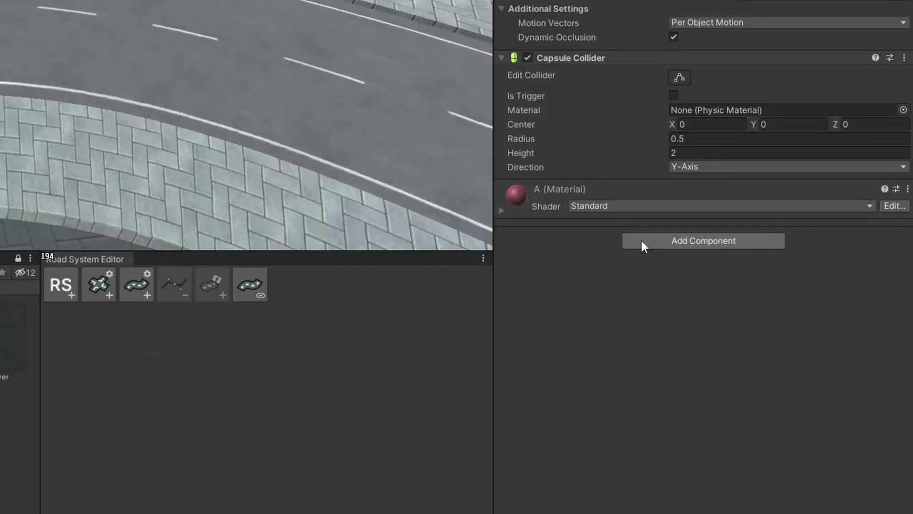
pyautogui.click(642, 242)
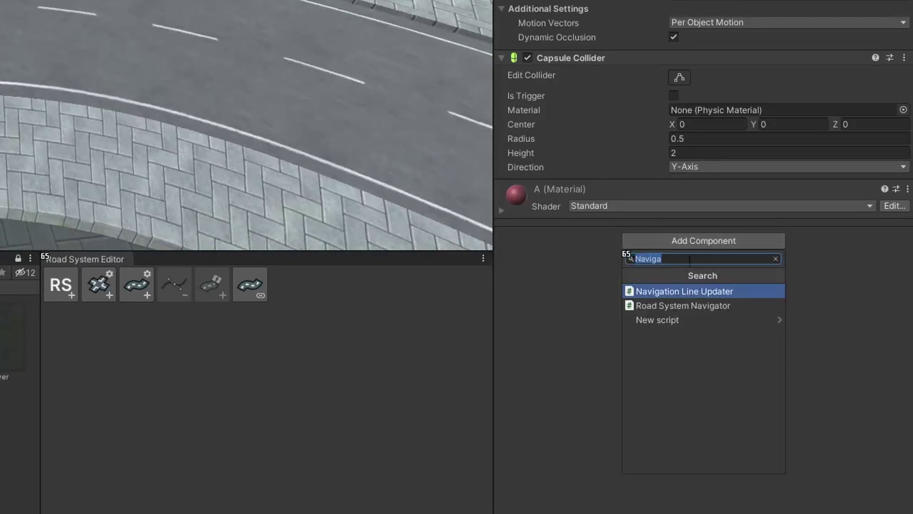
pyautogui.click(671, 307)
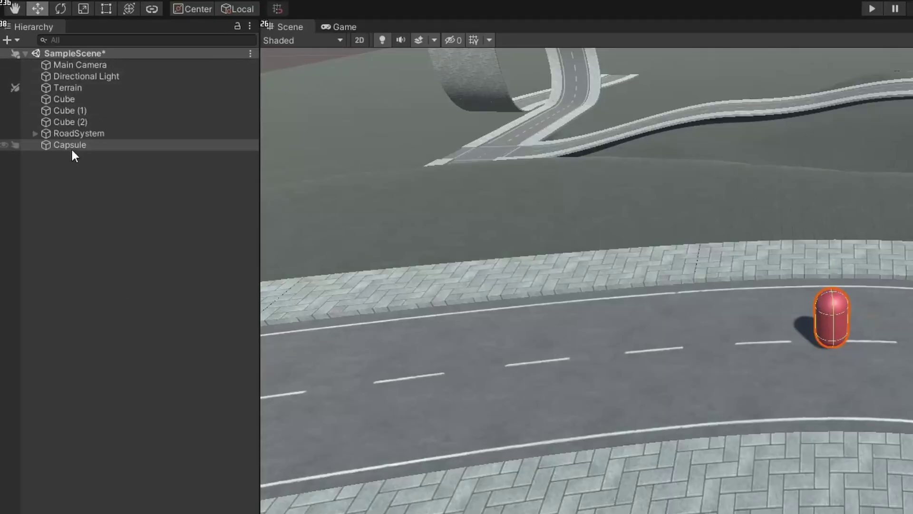
# Assign RoadSystem as the capsule navigator's current road system and enable Draw Navigator Debug Info and Auto Calculate Navigator.
pyautogui.click(69, 136)
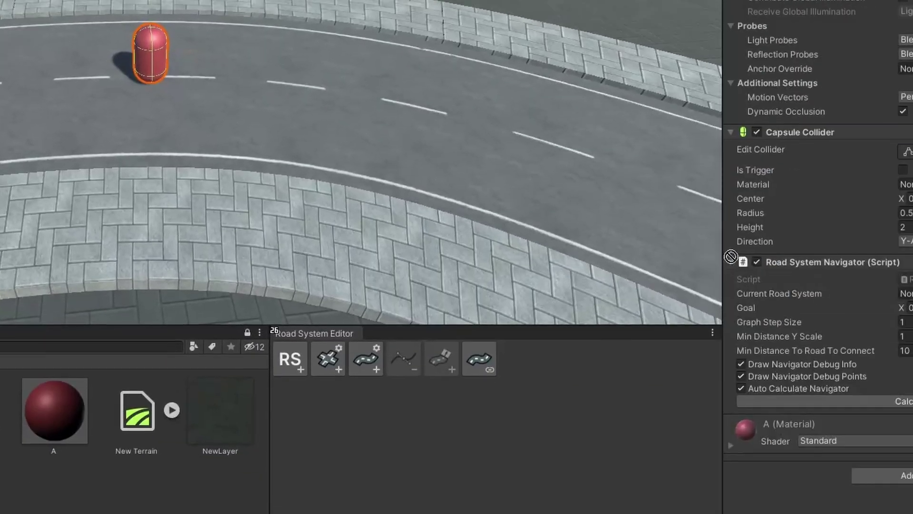
pyautogui.moveTo(731, 257); pyautogui.dragTo(906, 293)
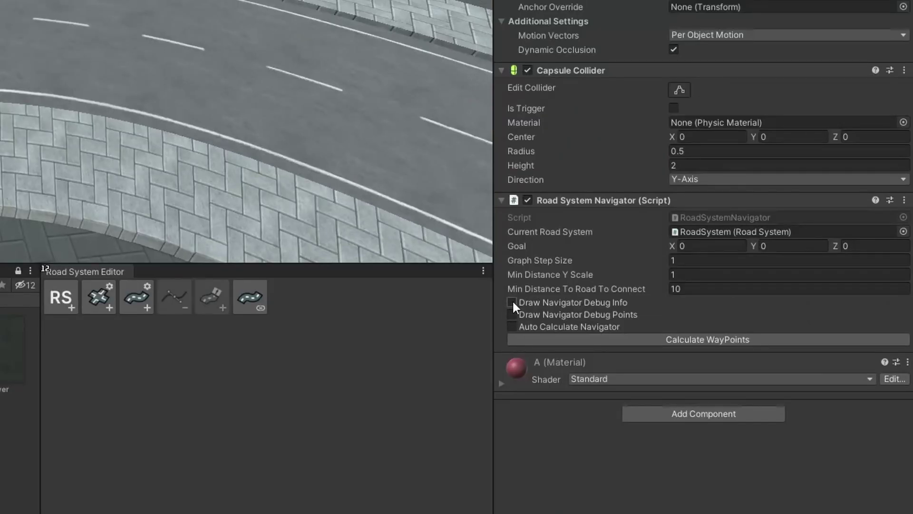
pyautogui.click(512, 302)
pyautogui.scroll(-3, 381, 180)
pyautogui.keyDown('alt'); pyautogui.moveTo(397, 187); pyautogui.dragTo(412, 90); pyautogui.keyUp('alt')
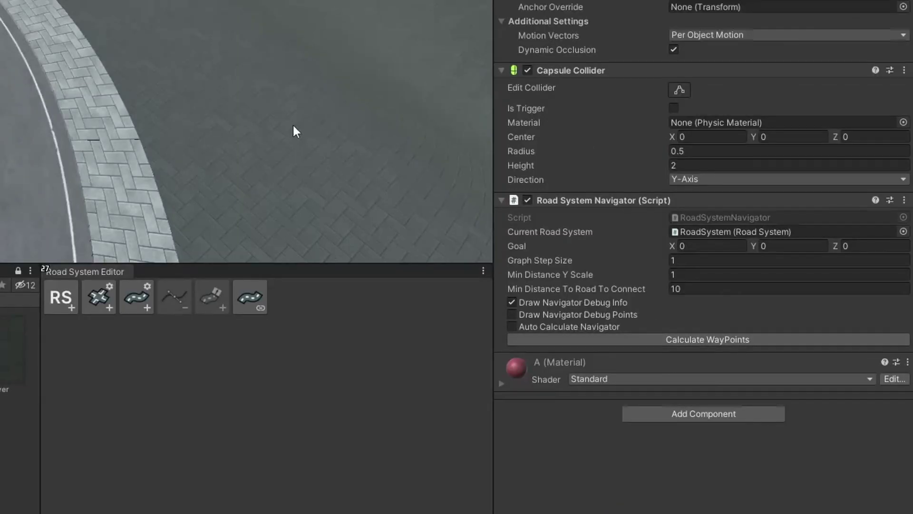
pyautogui.click(511, 326)
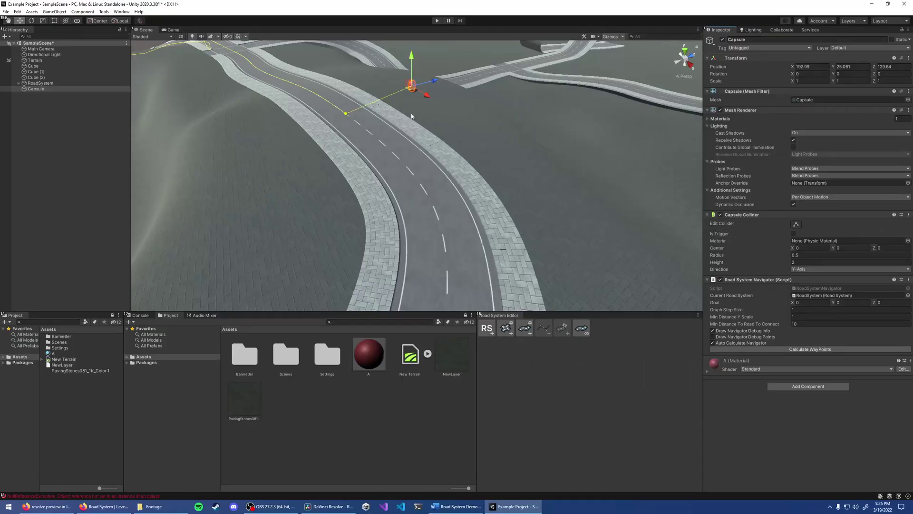
# Move the capsule onto the road at about X 204, Z 117 and set the navigator's goal to X 154, Y 0, Z 320.
pyautogui.moveTo(412, 86); pyautogui.dragTo(391, 143)
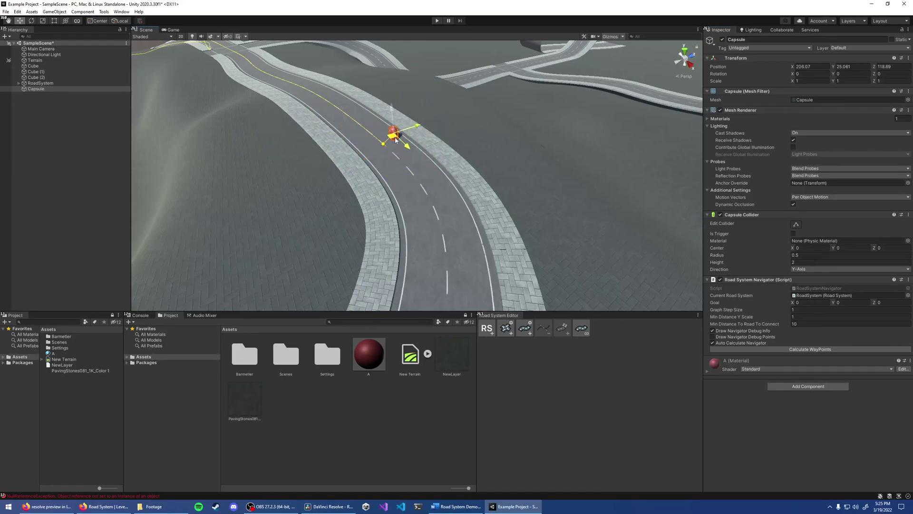
pyautogui.keyDown('alt'); pyautogui.moveTo(230, 139); pyautogui.dragTo(330, 146); pyautogui.keyUp('alt')
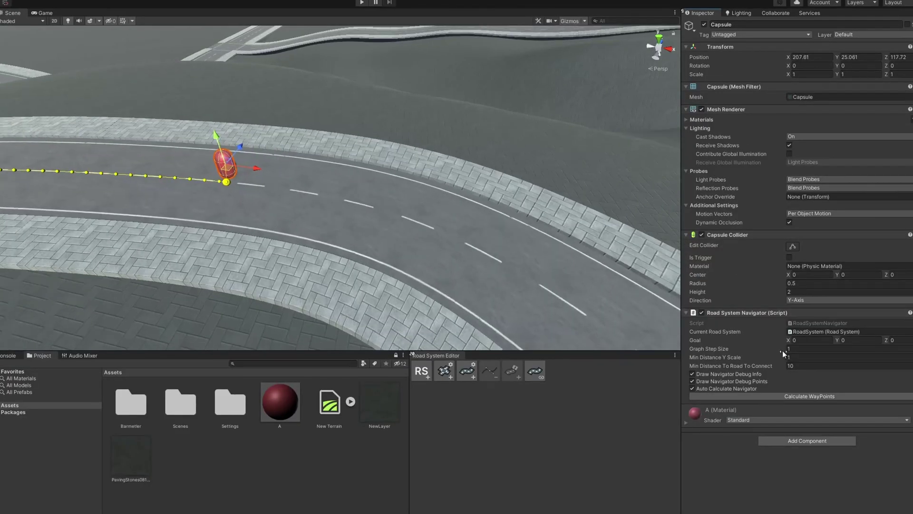
pyautogui.moveTo(714, 350); pyautogui.dragTo(733, 349)
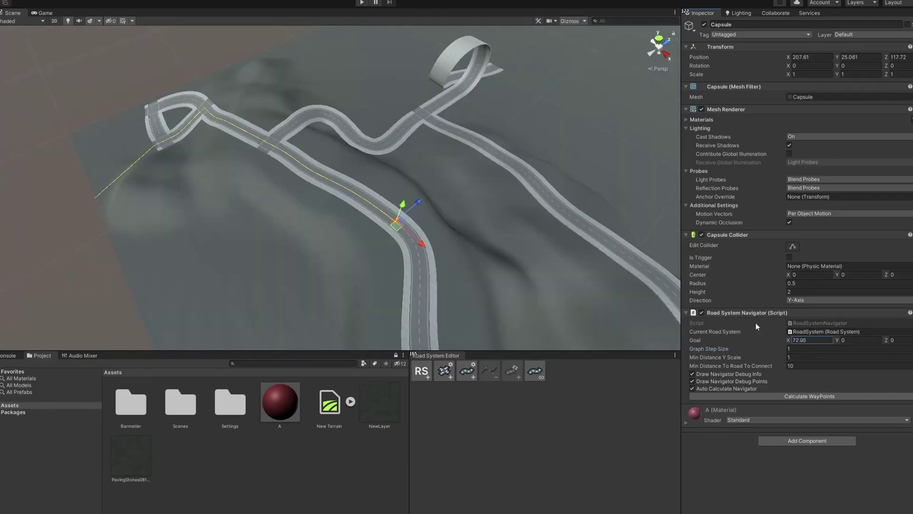
pyautogui.moveTo(756, 323); pyautogui.dragTo(807, 302)
pyautogui.moveTo(162, 360); pyautogui.dragTo(562, 395)
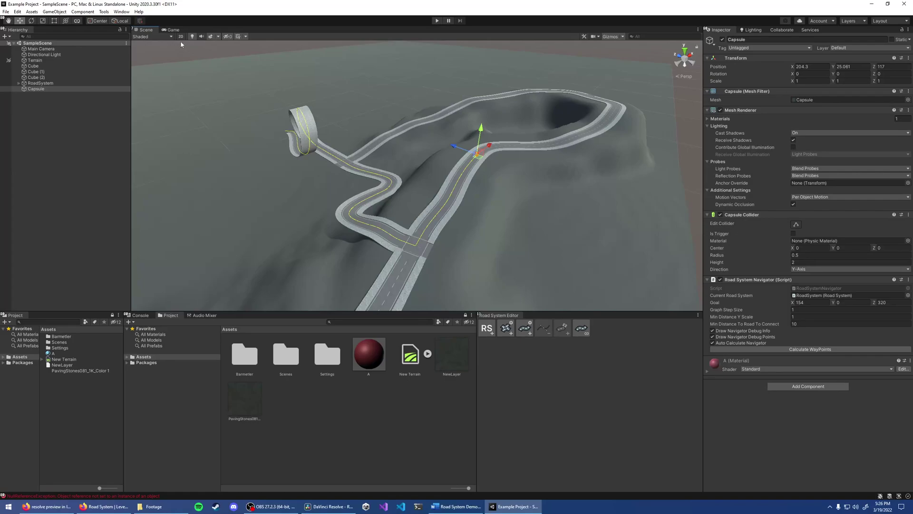
# Check how the navigation route appears in the Game view compared with the Scene view.
pyautogui.click(171, 30)
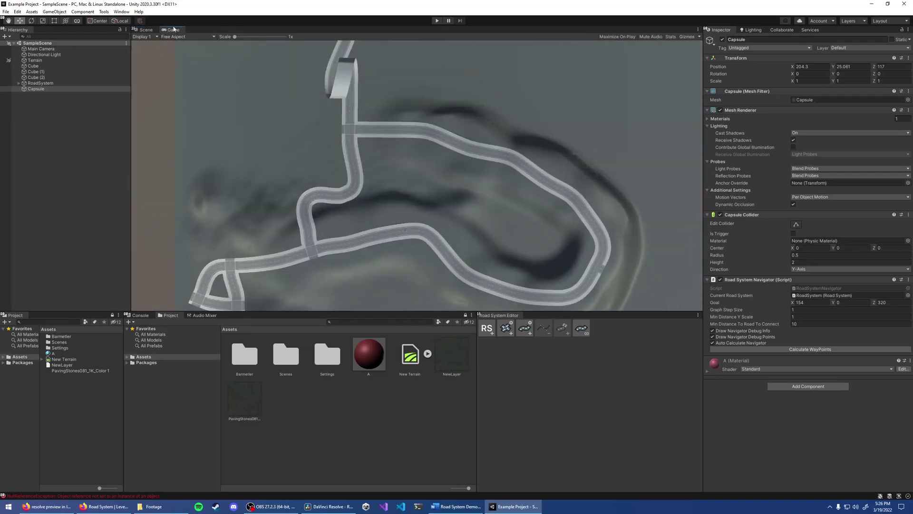
pyautogui.click(145, 30)
pyautogui.keyDown('alt'); pyautogui.moveTo(365, 184); pyautogui.dragTo(392, 172); pyautogui.keyUp('alt')
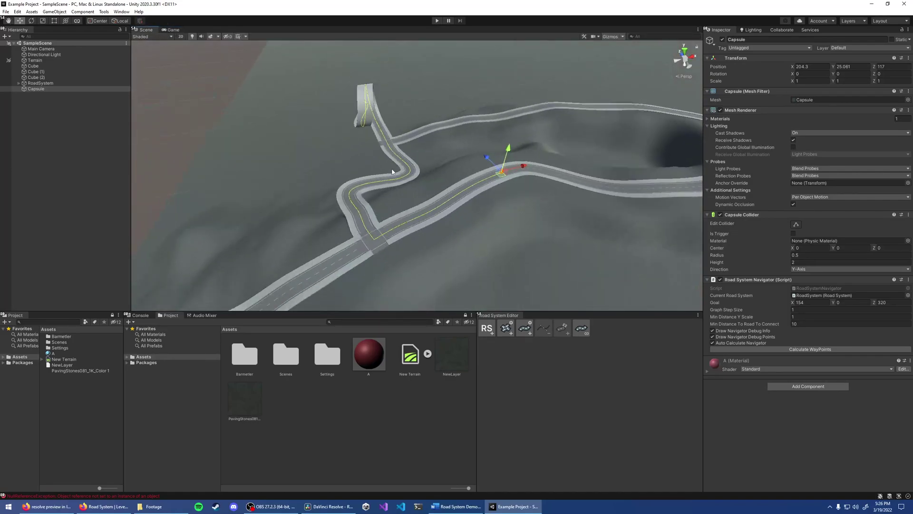
# Create a Line effect object in the scene and add the Navigation Line Updater component to it.
pyautogui.rightClick(55, 115)
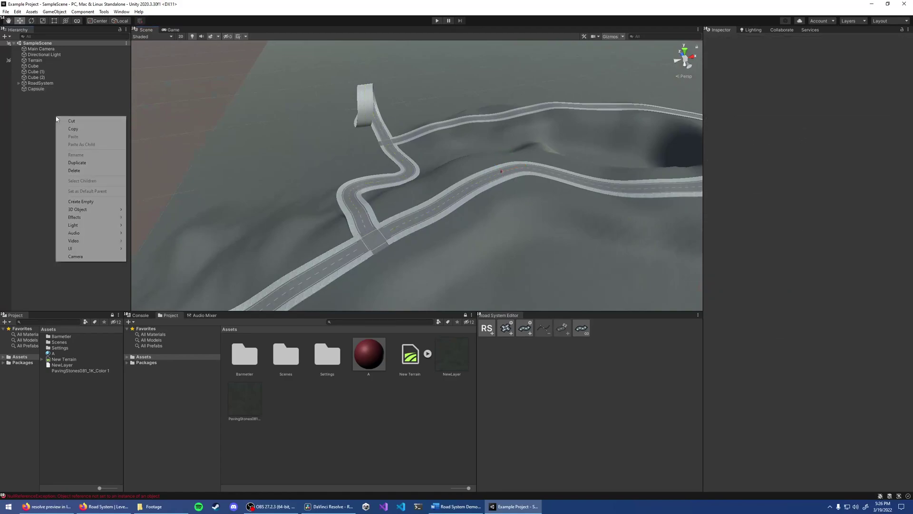
pyautogui.moveTo(164, 312)
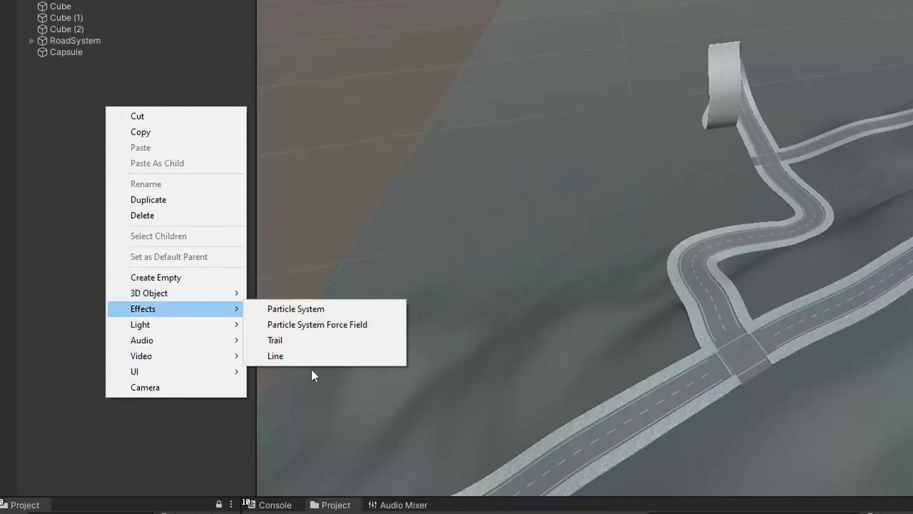
pyautogui.click(307, 355)
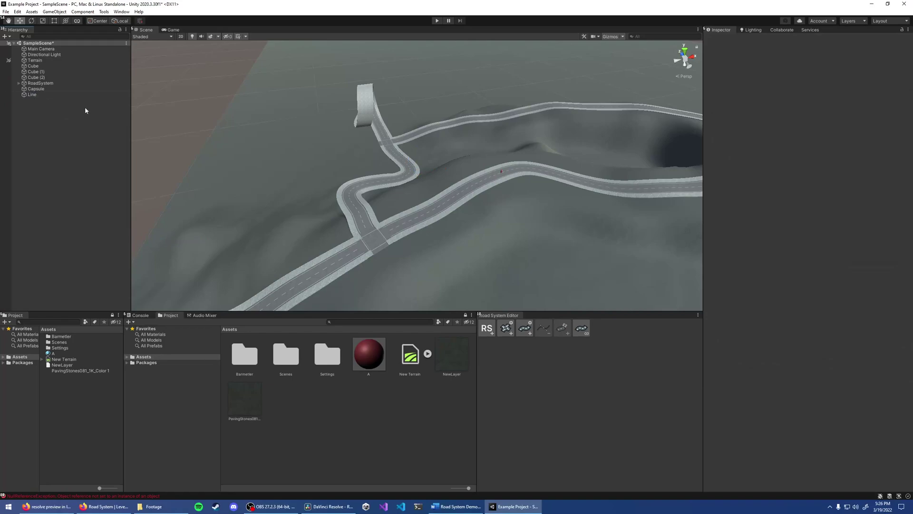
pyautogui.click(71, 94)
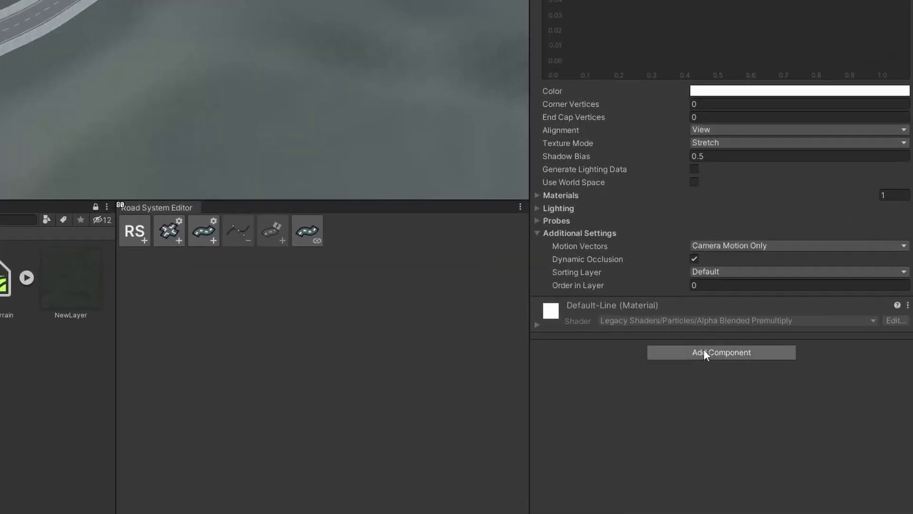
pyautogui.click(799, 394)
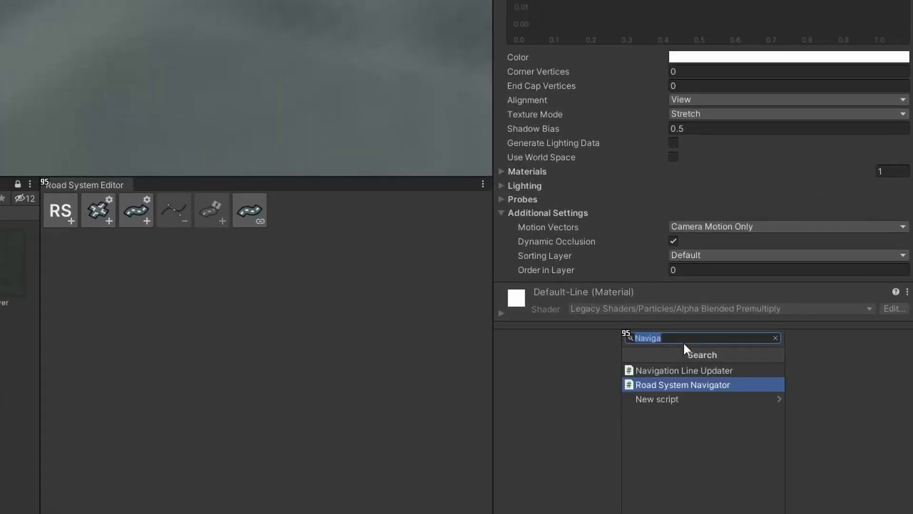
pyautogui.click(664, 369)
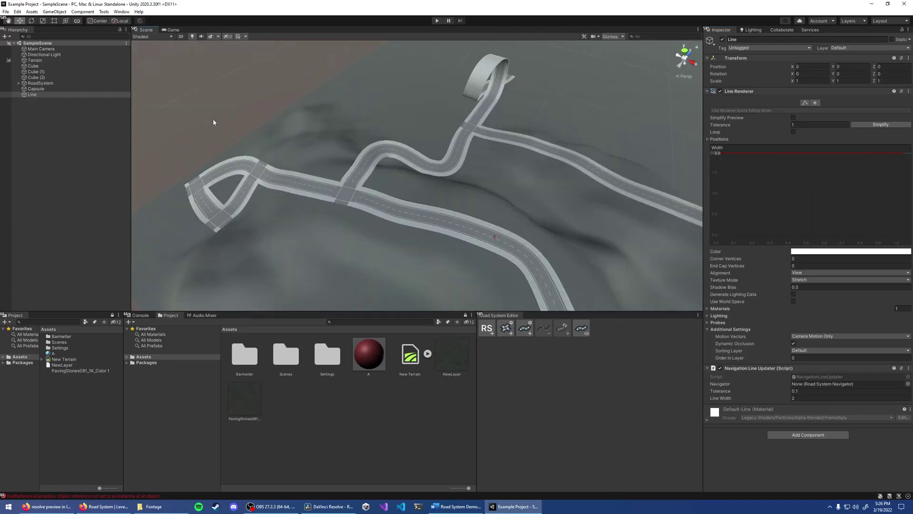
# Set the Line object's renderer alignment to Transform Z and enable Use World Space.
pyautogui.click(32, 94)
pyautogui.press('f')
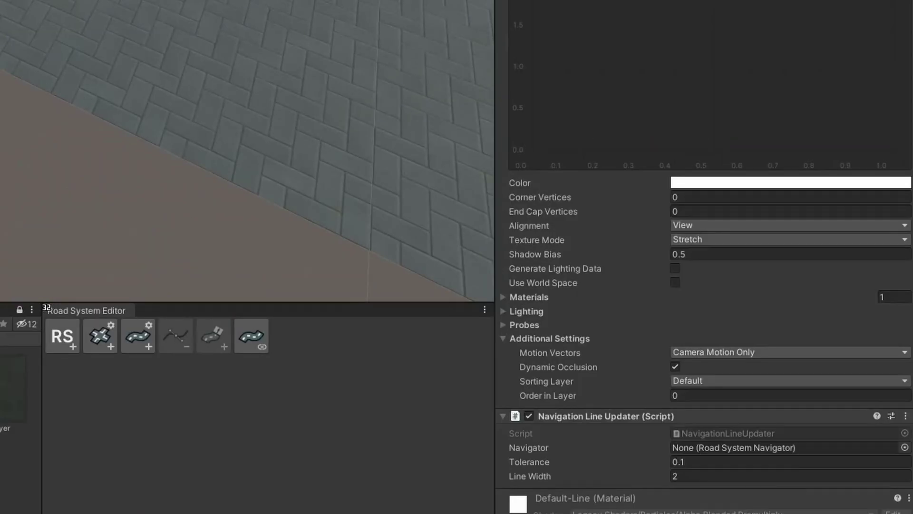
pyautogui.click(701, 222)
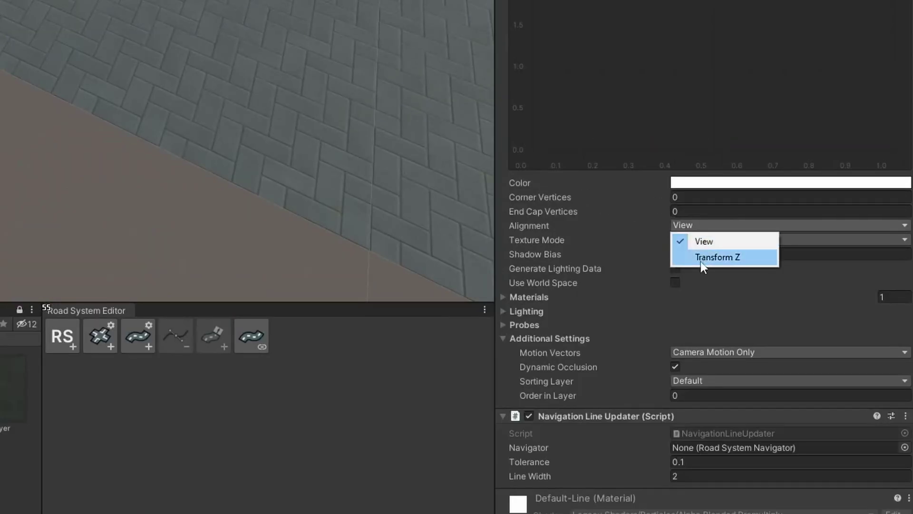
pyautogui.click(715, 257)
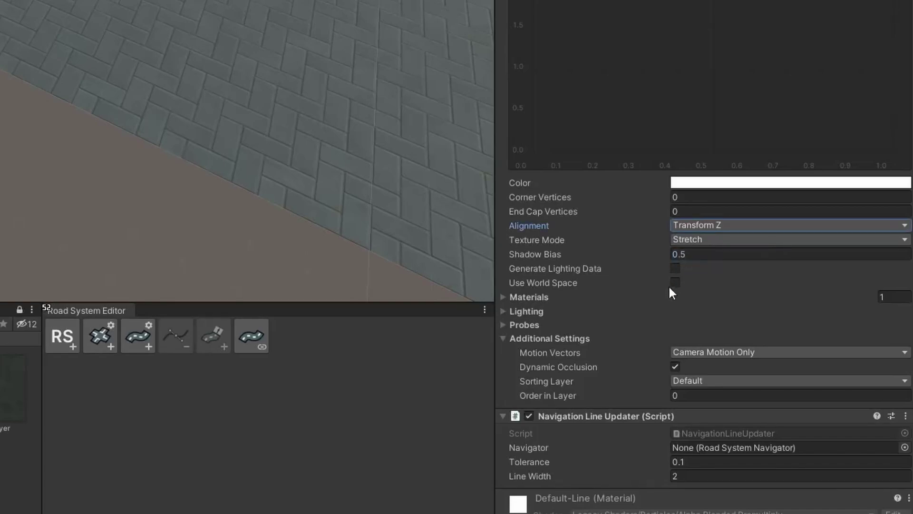
pyautogui.click(674, 283)
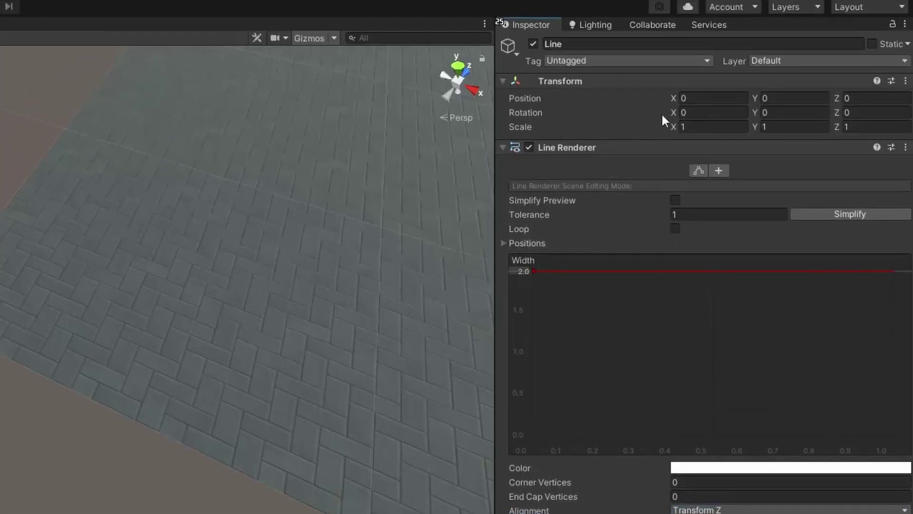
# Set the Line object's X rotation to -90 and change its Line Renderer colour to orange.
pyautogui.moveTo(695, 114); pyautogui.dragTo(642, 115)
pyautogui.write('-90')
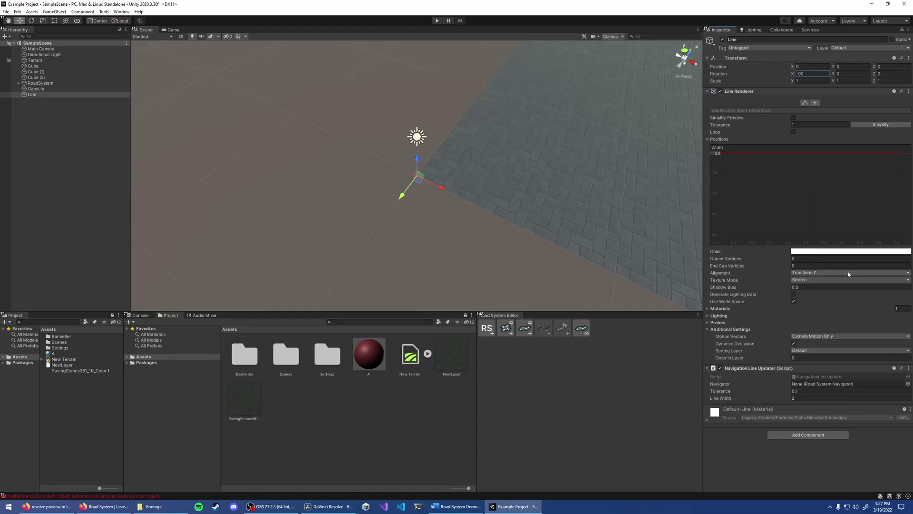
pyautogui.scroll(-15, 575, 198)
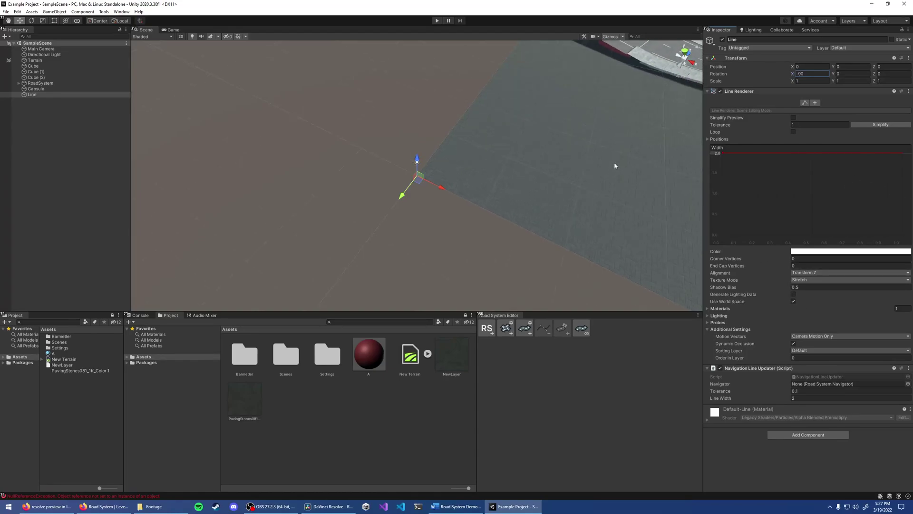
pyautogui.moveTo(615, 164); pyautogui.dragTo(590, 197, button='middle')
pyautogui.click(811, 252)
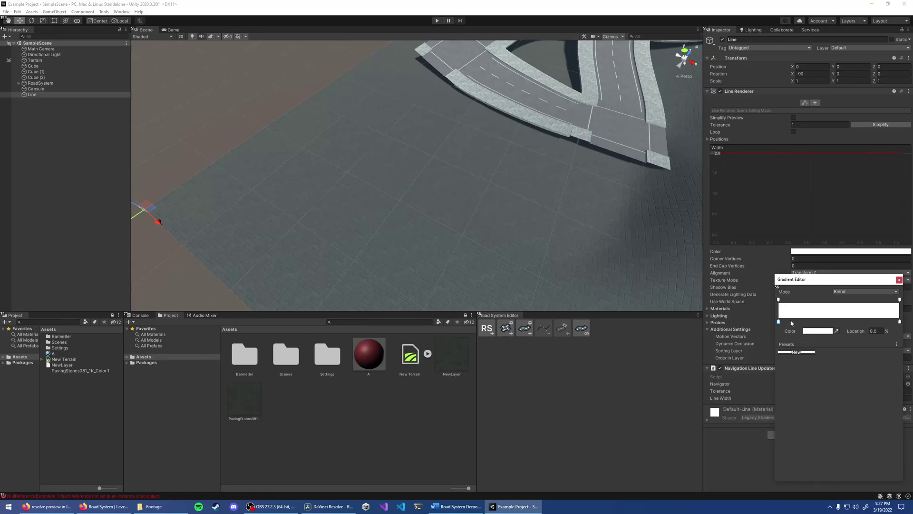
pyautogui.click(818, 330)
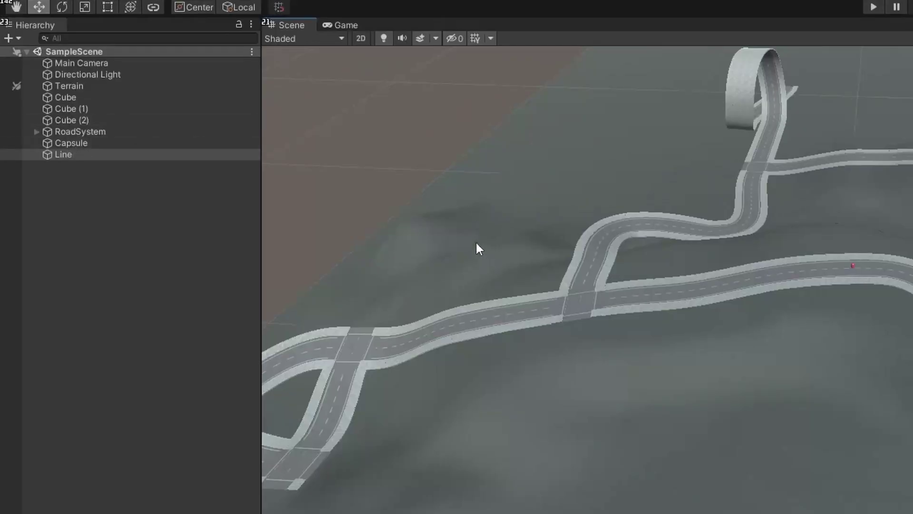
# Assign the Capsule as the Navigator of the Line's Navigation Line Updater.
pyautogui.moveTo(45, 145); pyautogui.dragTo(692, 305)
pyautogui.moveTo(692, 307); pyautogui.dragTo(692, 306)
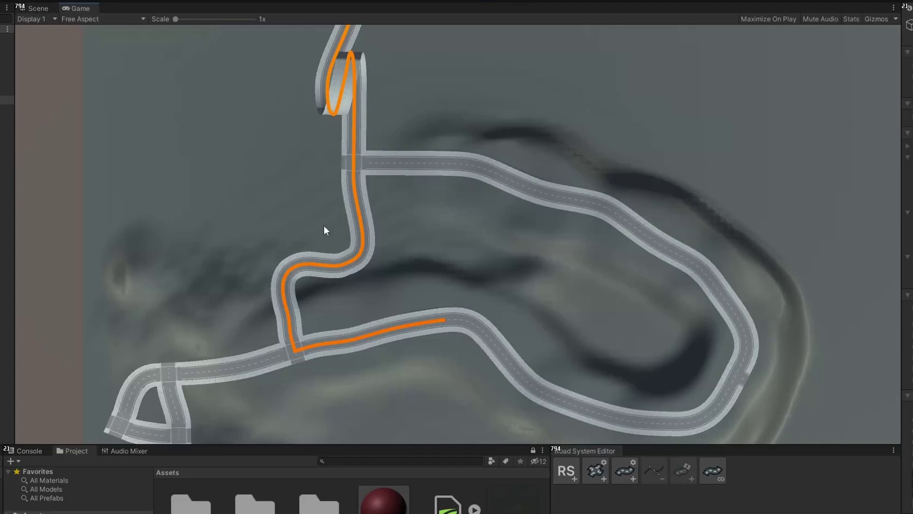
# Dock the Game view side by side with the Scene view and move the capsule along the road to test the route line.
pyautogui.moveTo(78, 8); pyautogui.dragTo(792, 196)
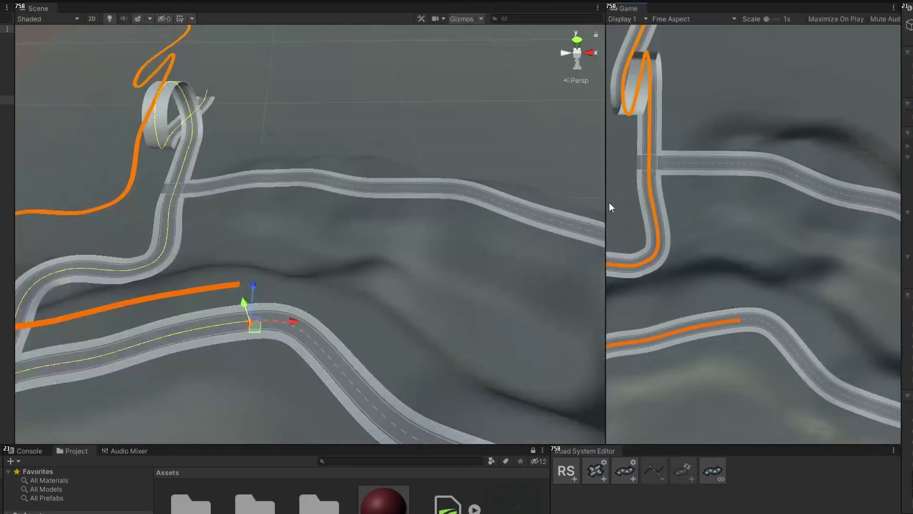
pyautogui.moveTo(607, 204); pyautogui.dragTo(440, 219)
pyautogui.scroll(-4, 285, 278)
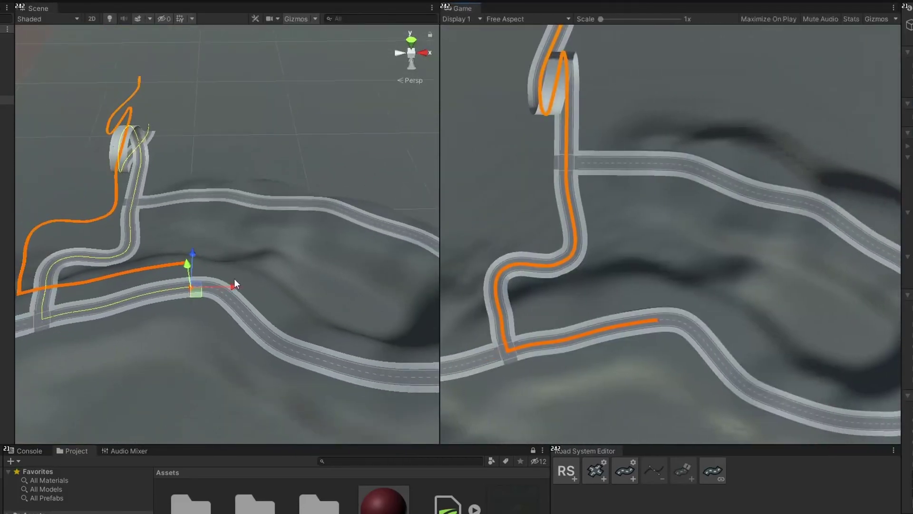
pyautogui.moveTo(196, 294)
pyautogui.mouseDown()
pyautogui.moveTo(220, 252)
pyautogui.moveTo(114, 196)
pyautogui.moveTo(290, 276)
pyautogui.moveTo(196, 262)
pyautogui.moveTo(79, 291)
pyautogui.moveTo(207, 260)
pyautogui.moveTo(209, 292)
pyautogui.mouseUp()
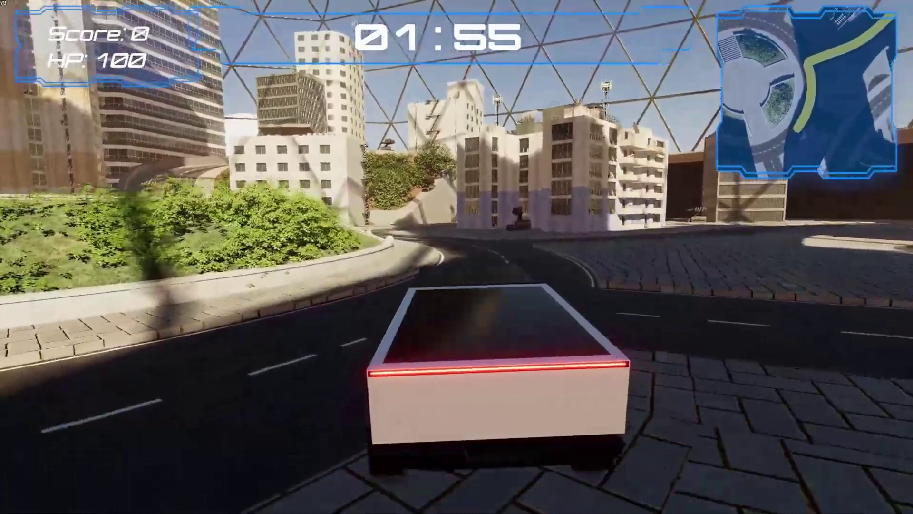
pyautogui.press('d')
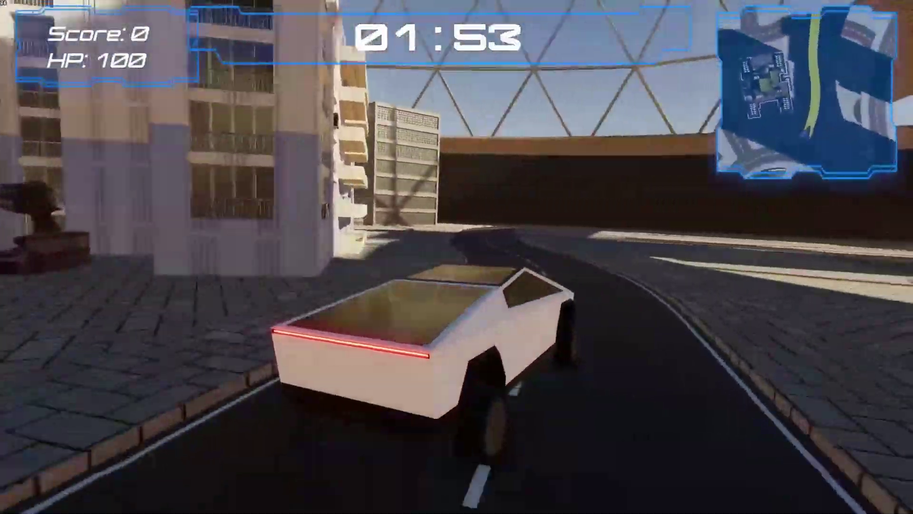
pyautogui.press('a')
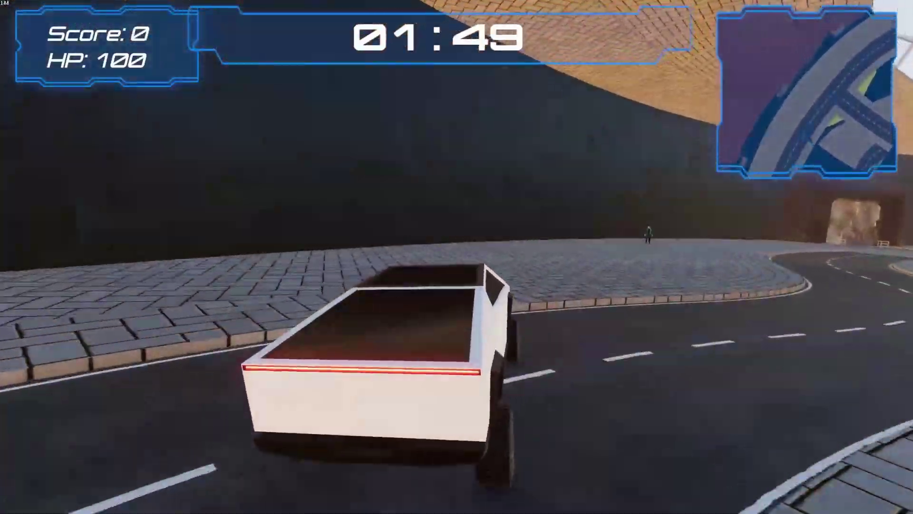
pyautogui.press('d')
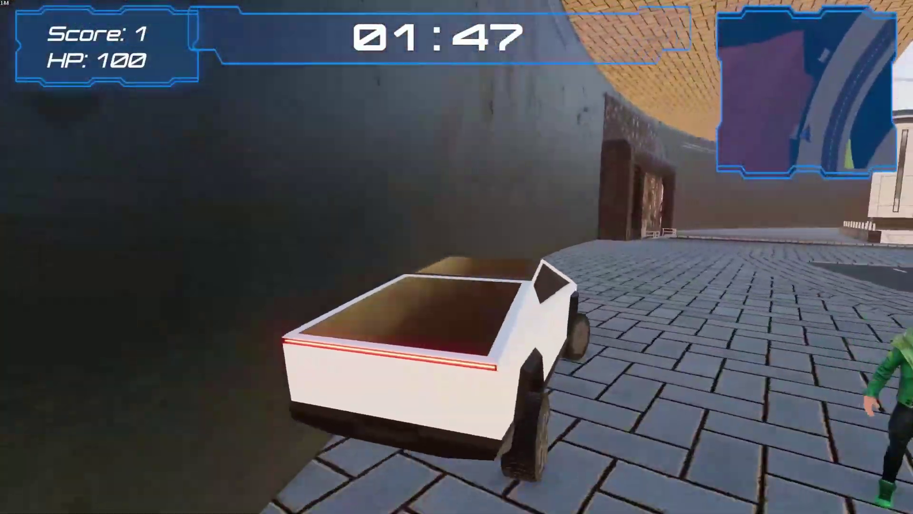